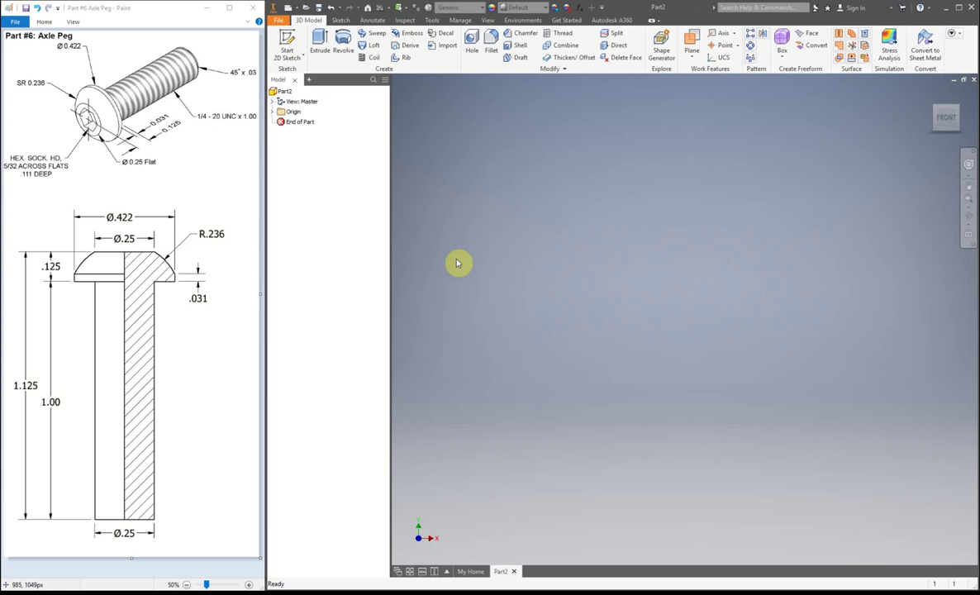
# - Start a new 2D sketch from the 3D Model tab in the empty Part2
pyautogui.click(287, 42)
# - Place Sketch1 on the XY (front) origin plane
pyautogui.click(632, 168)
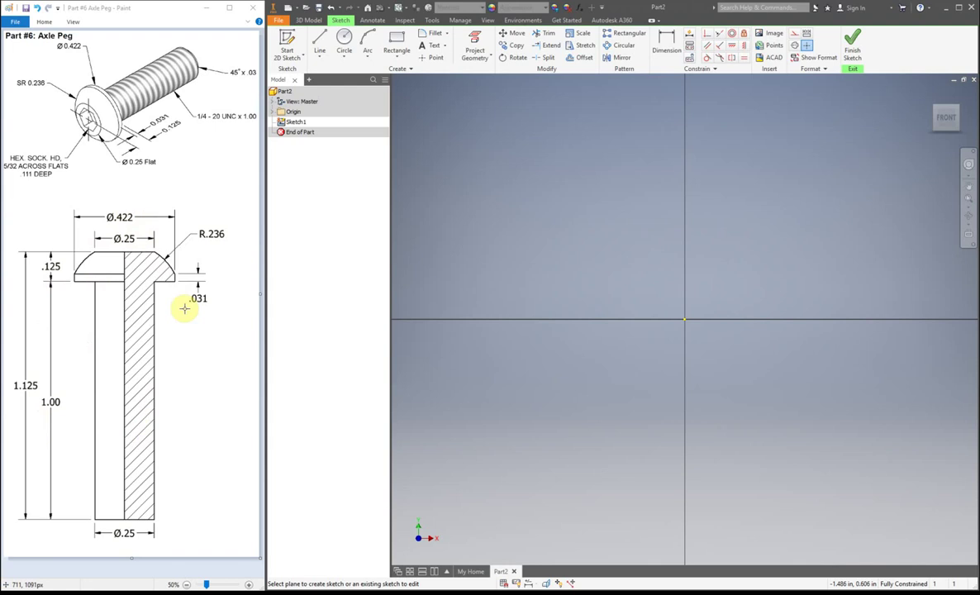
# - Draw the vertical axis line down to the origin, then the stepped half-profile as one connected line chain
pyautogui.click(320, 40)
pyautogui.click(686, 103)
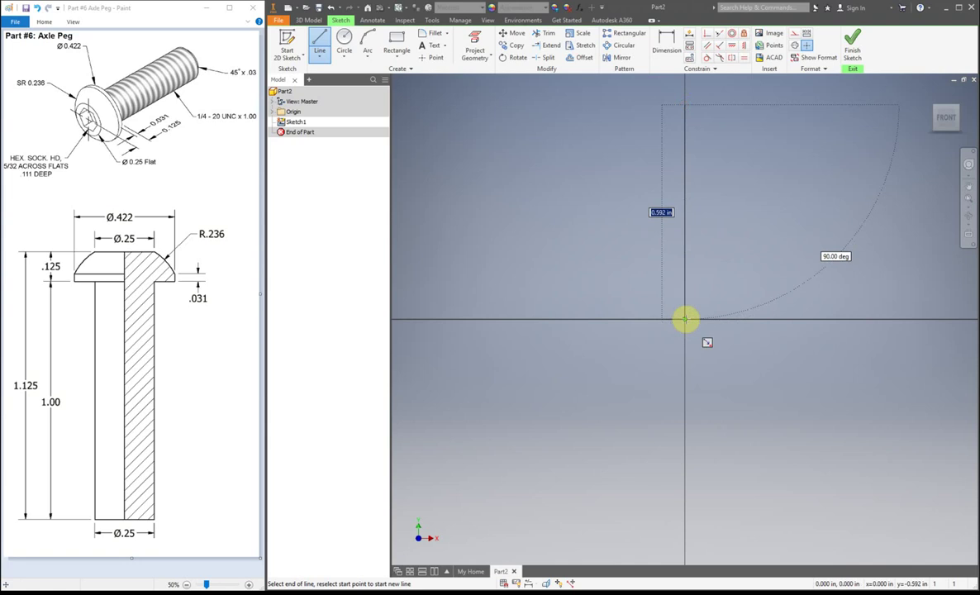
pyautogui.click(685, 318)
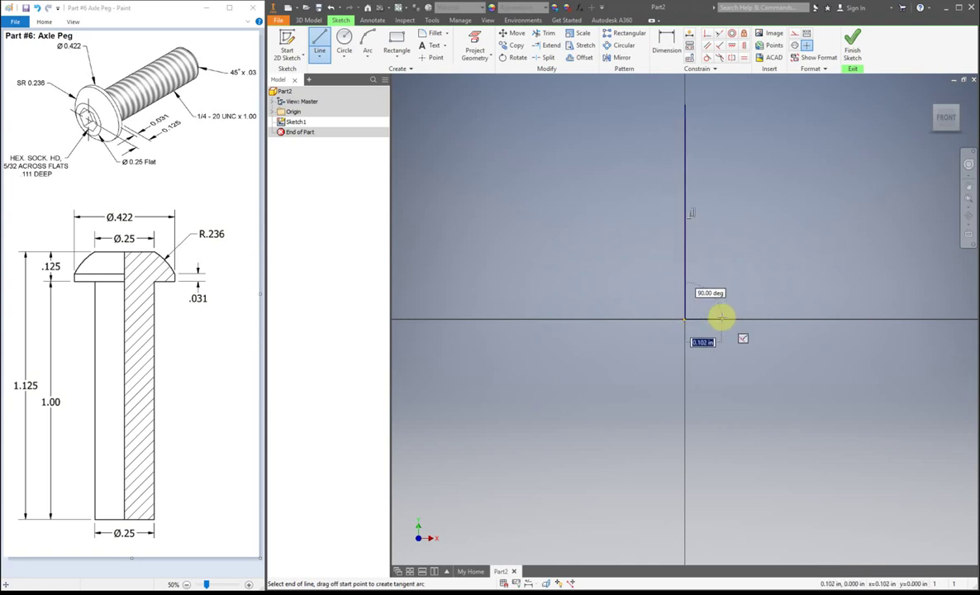
pyautogui.click(721, 317)
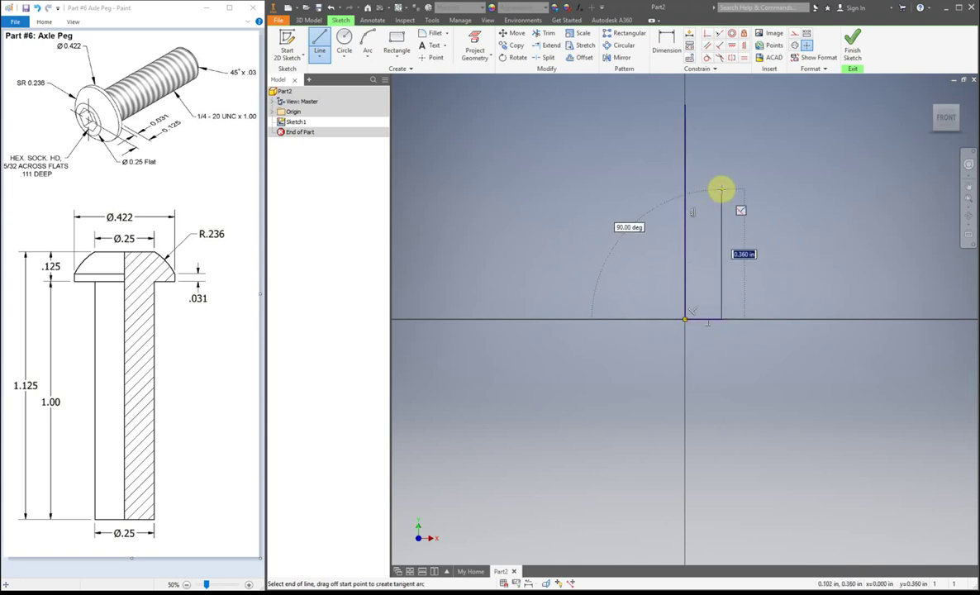
pyautogui.click(721, 190)
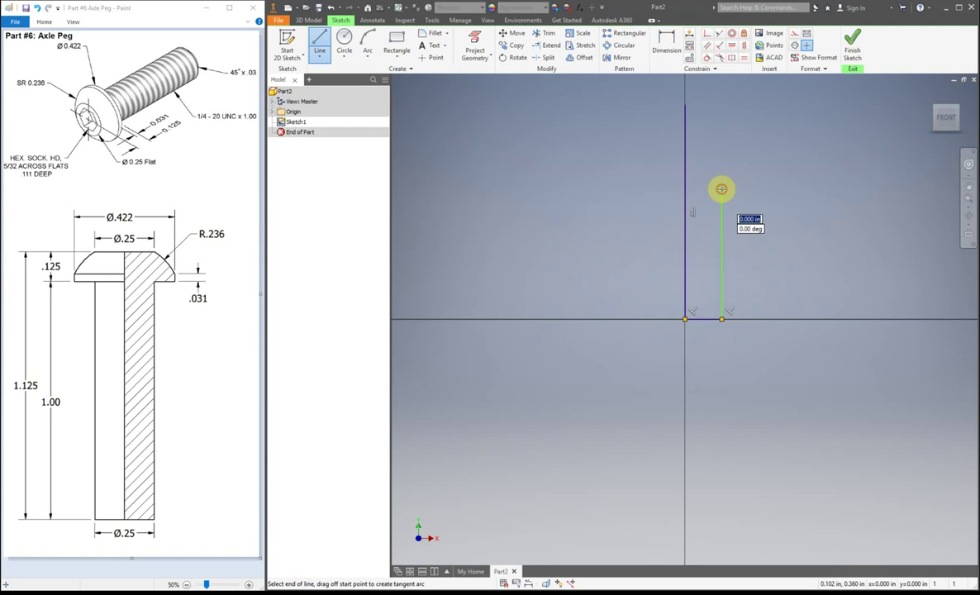
pyautogui.click(794, 156)
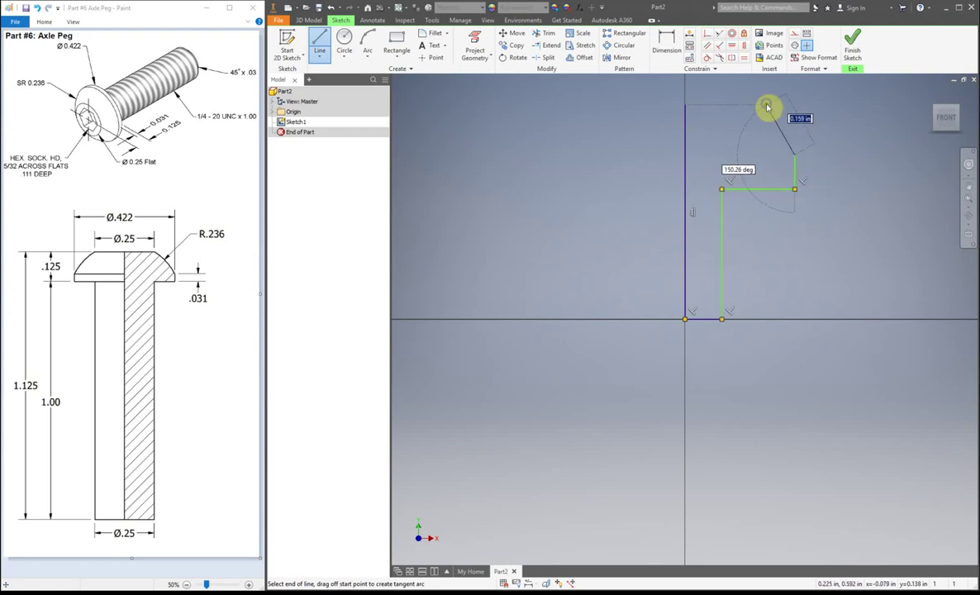
pyautogui.rightClick(767, 105)
pyautogui.click(806, 105)
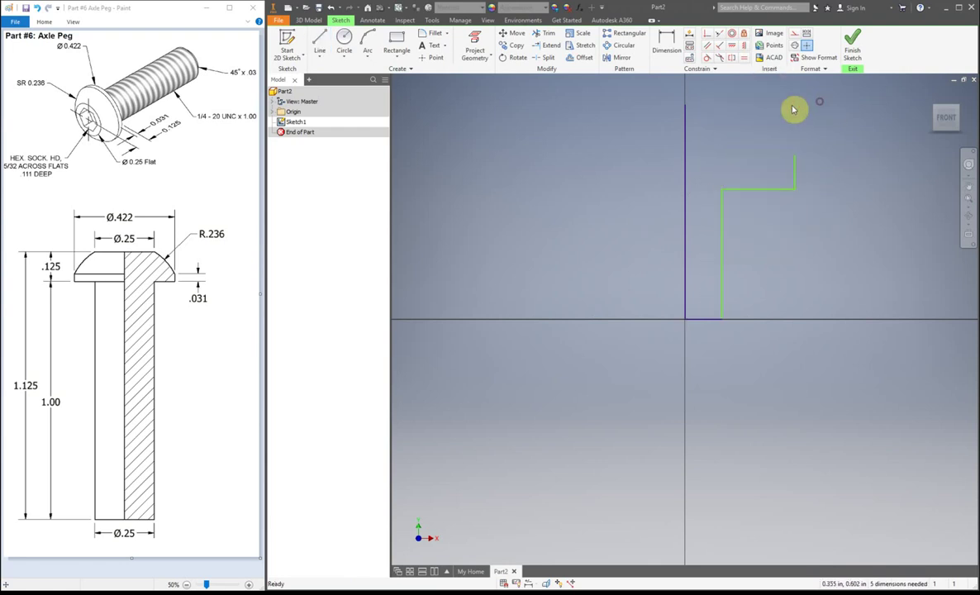
# - Add a short horizontal line from the top of the axis line
pyautogui.click(328, 39)
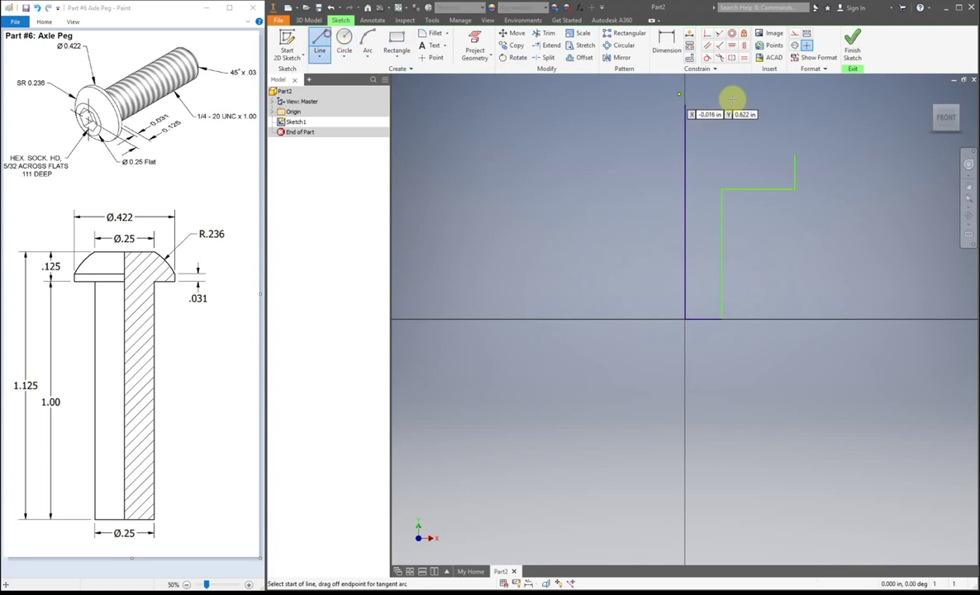
pyautogui.click(684, 103)
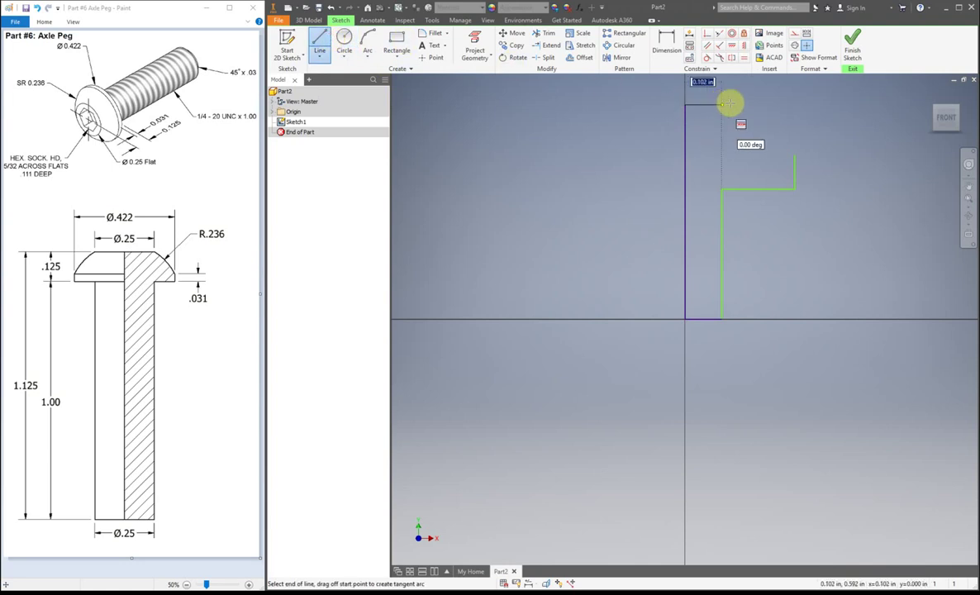
pyautogui.rightClick(772, 108)
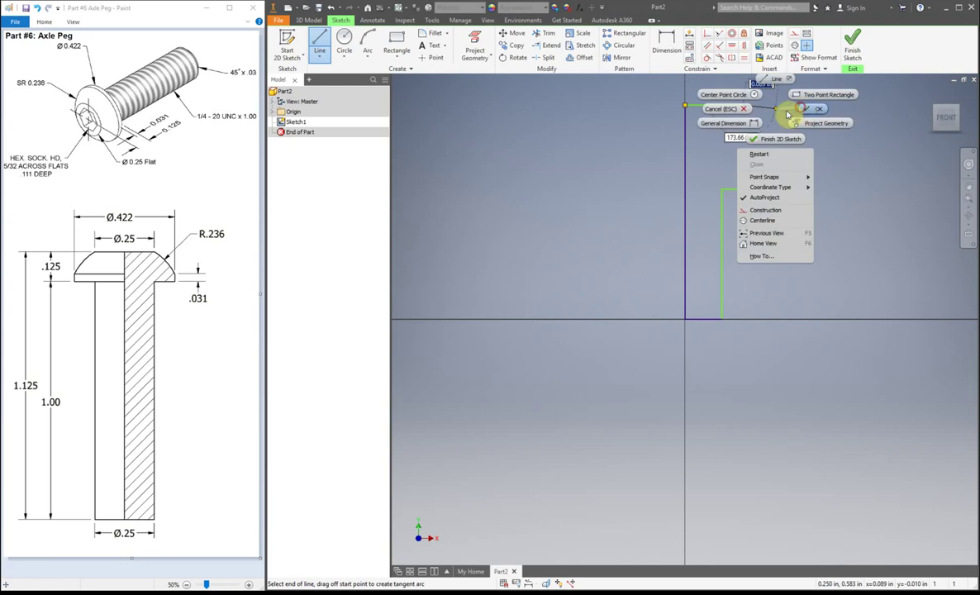
pyautogui.click(788, 114)
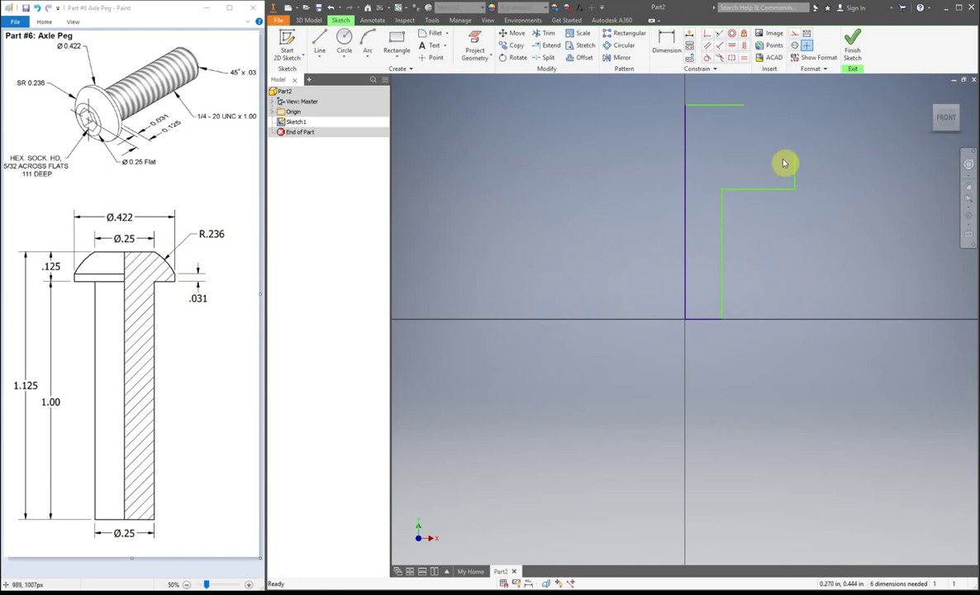
pyautogui.click(666, 41)
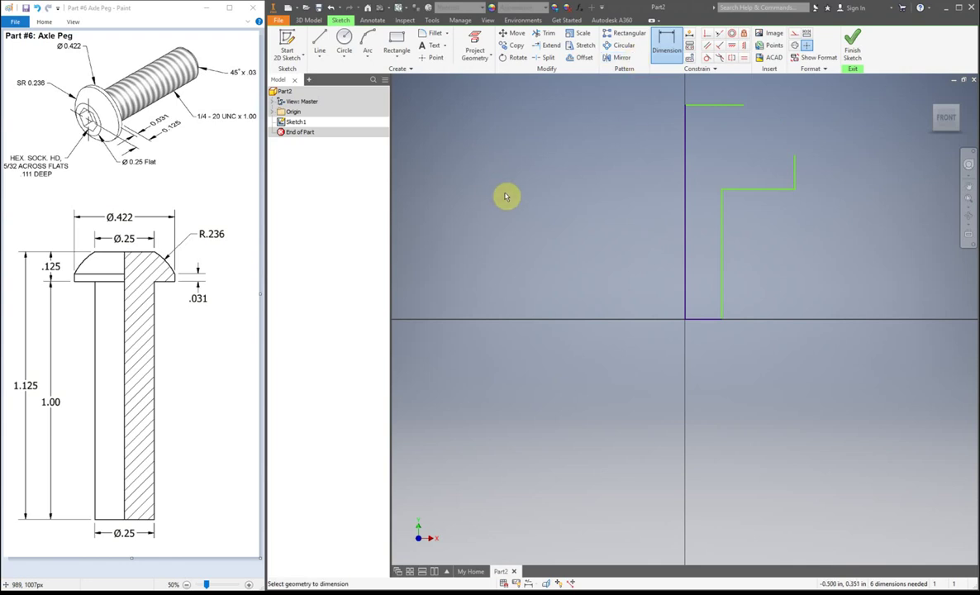
# - Dimension the vertical axis line to 1.125 in and fit the whole sketch in view
pyautogui.click(687, 147)
pyautogui.click(641, 164)
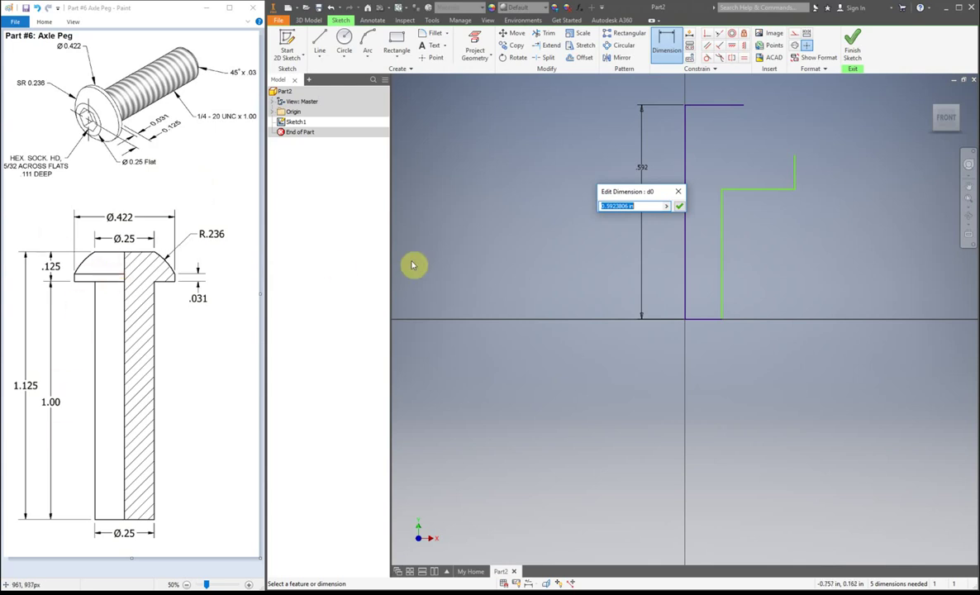
pyautogui.write('1.125')
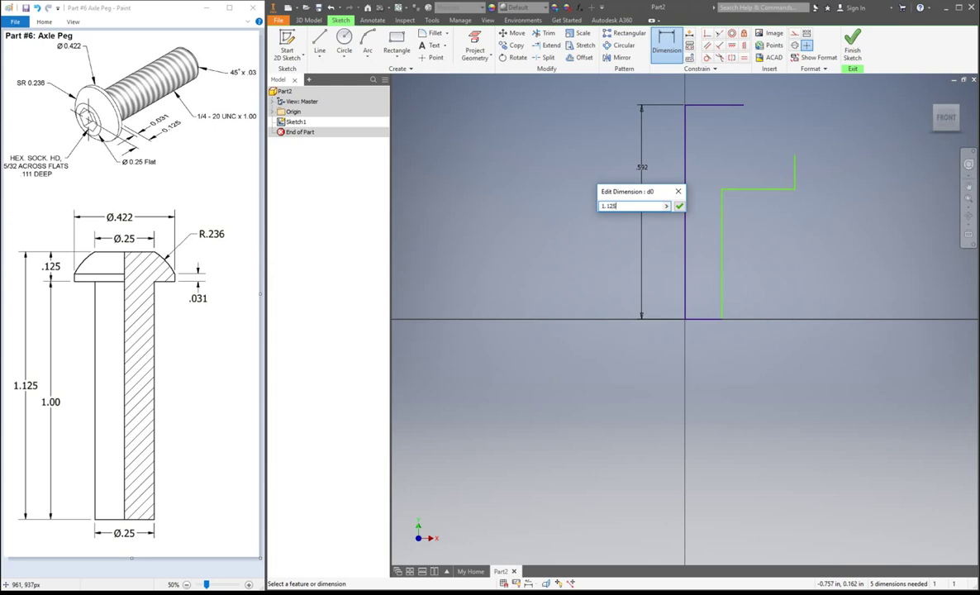
pyautogui.press('Return')
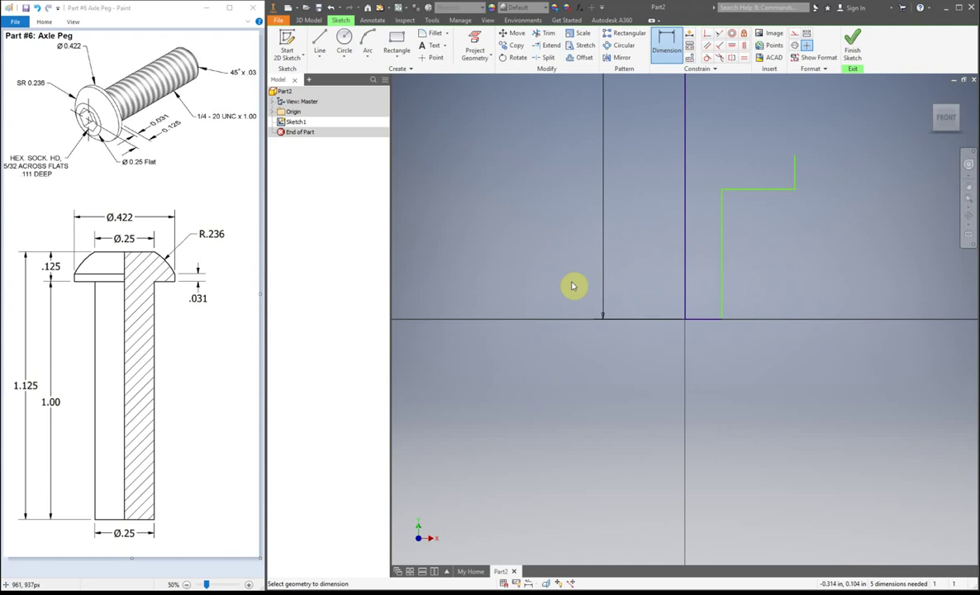
pyautogui.press('Home')
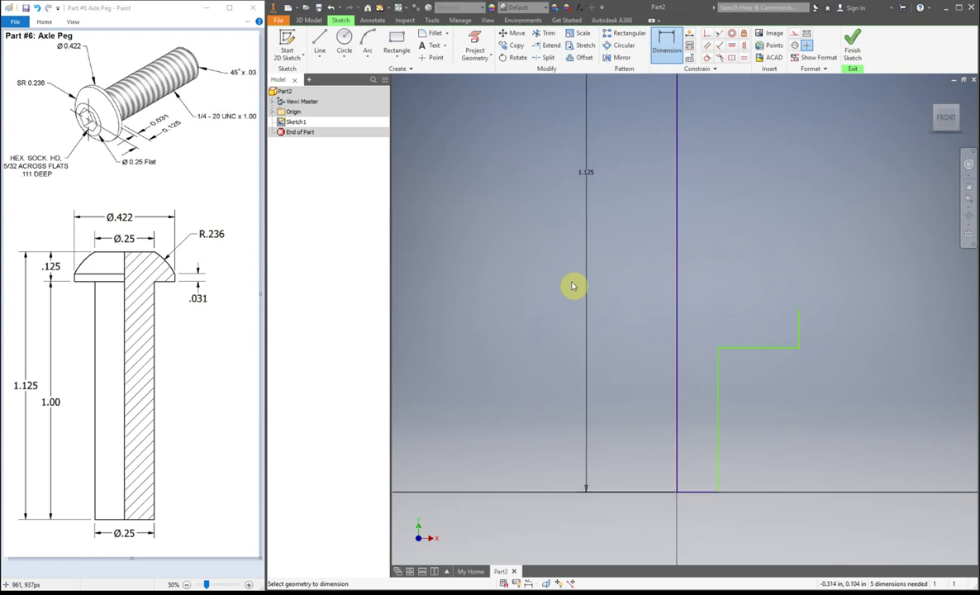
pyautogui.rightClick(632, 155)
# - Convert the 1.125 in vertical line into a centerline using Format > Centerline
pyautogui.click(680, 163)
pyautogui.click(676, 163)
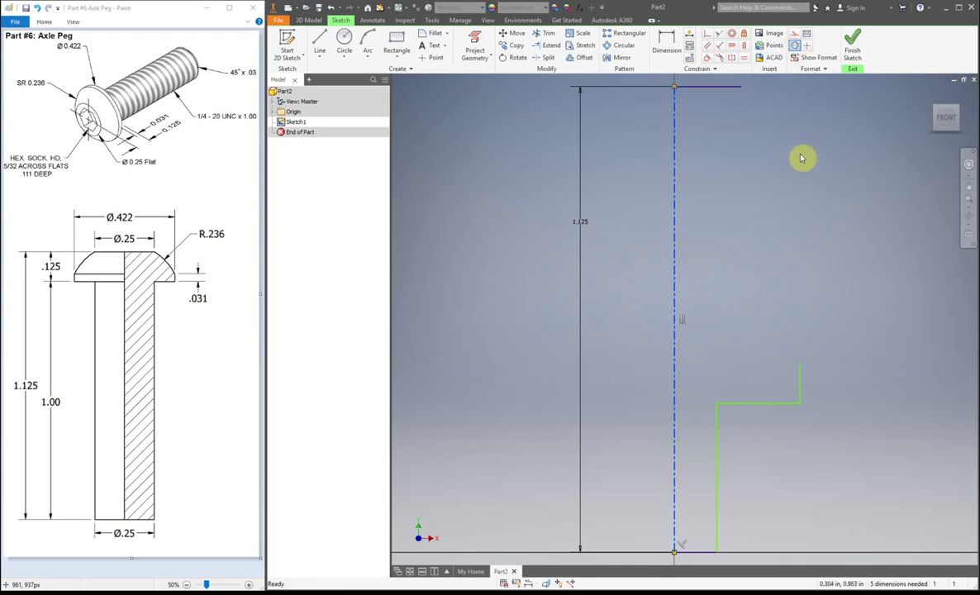
pyautogui.click(669, 50)
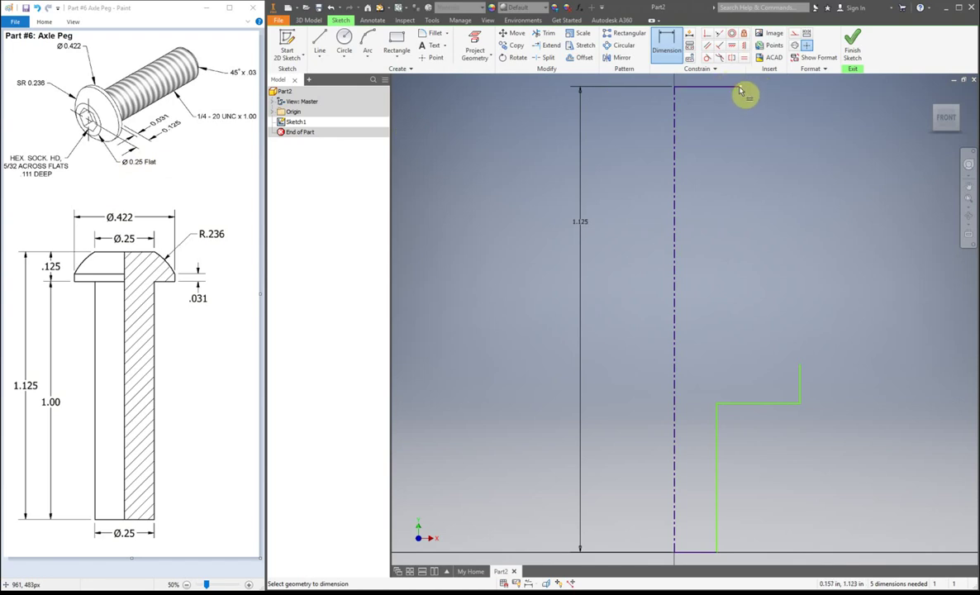
# - Dimension the top horizontal line to a 0.25 diameter measured about the centerline
pyautogui.click(740, 89)
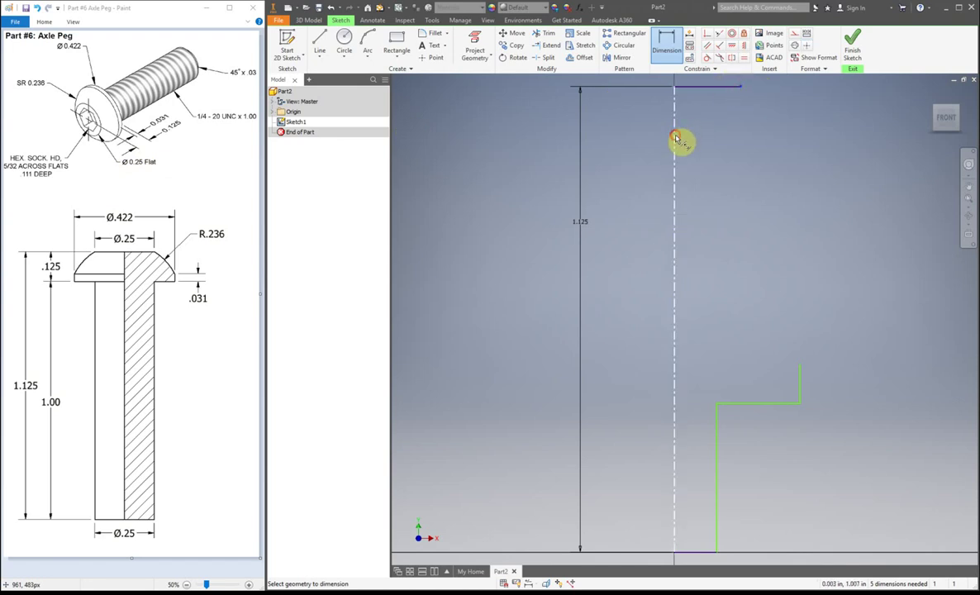
pyautogui.click(675, 141)
pyautogui.click(672, 83)
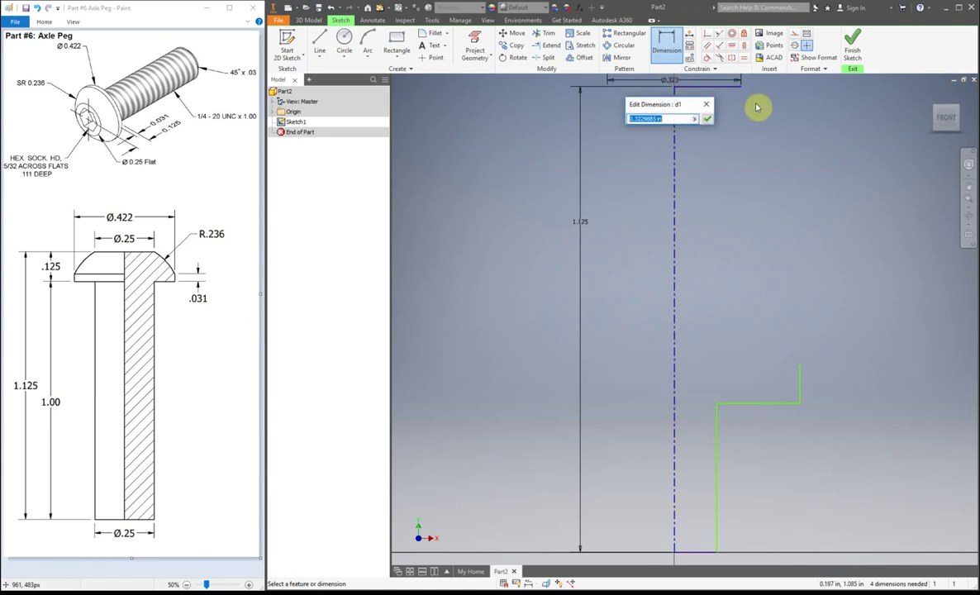
pyautogui.write('0.25')
pyautogui.press('Return')
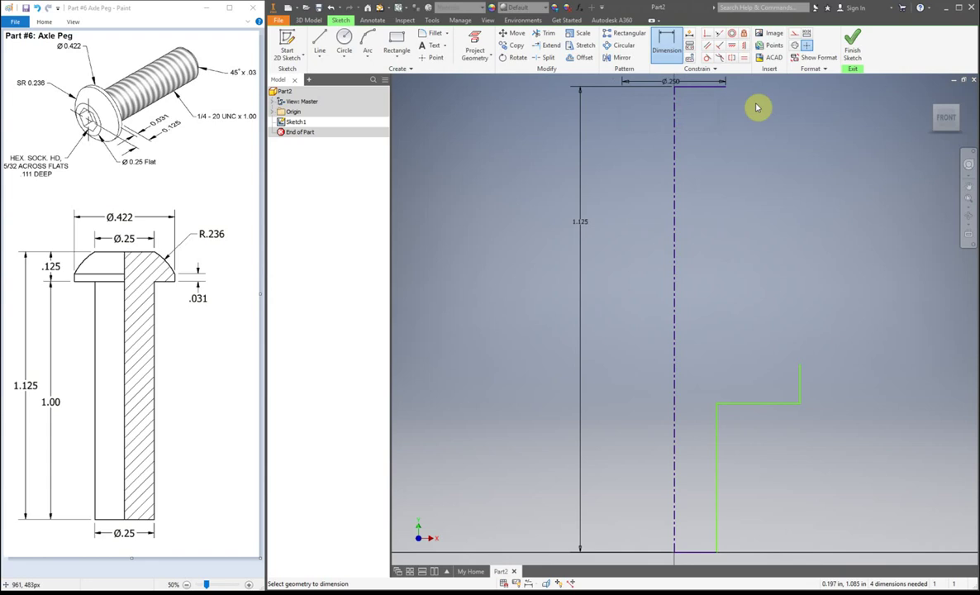
pyautogui.scroll(3, 759, 490)
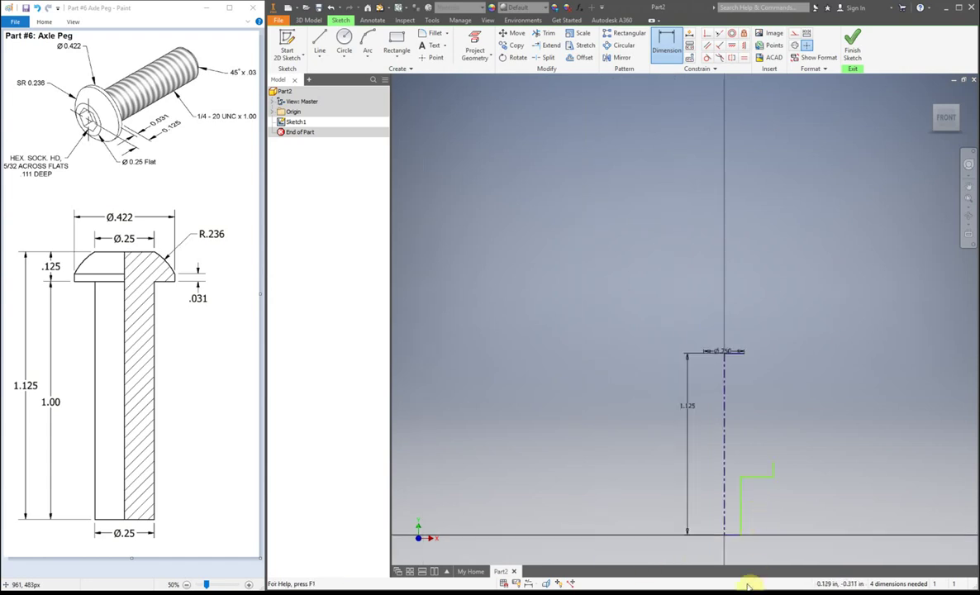
pyautogui.scroll(-5, 767, 538)
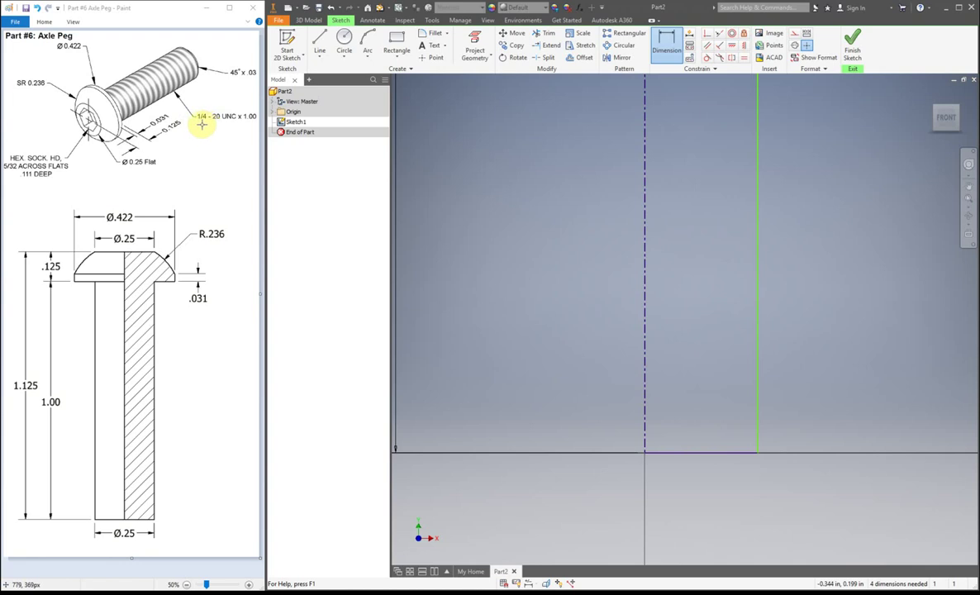
# - Dimension the shaft side line to a 0.25 diameter about the centerline
pyautogui.click(761, 457)
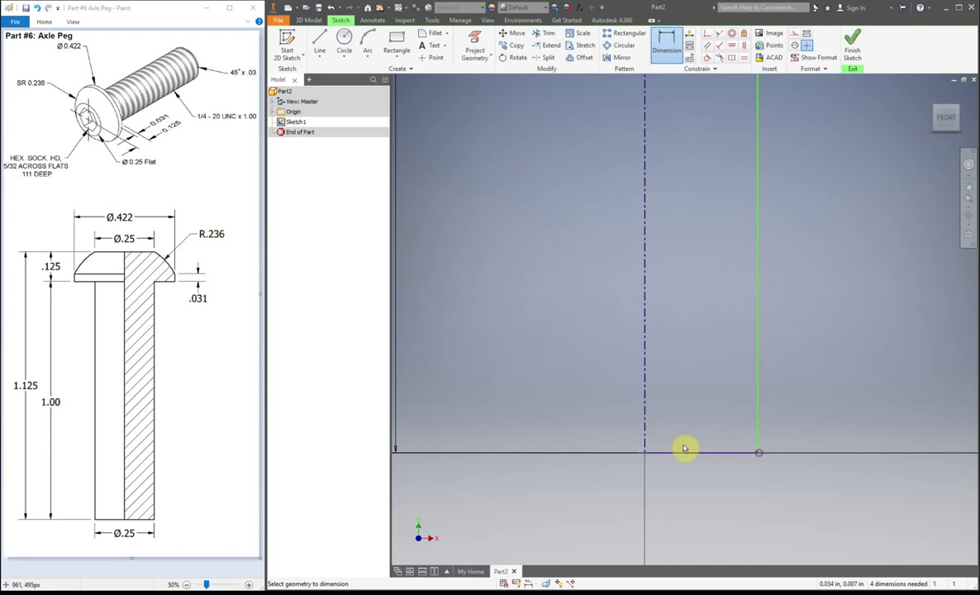
pyautogui.click(646, 422)
pyautogui.click(650, 497)
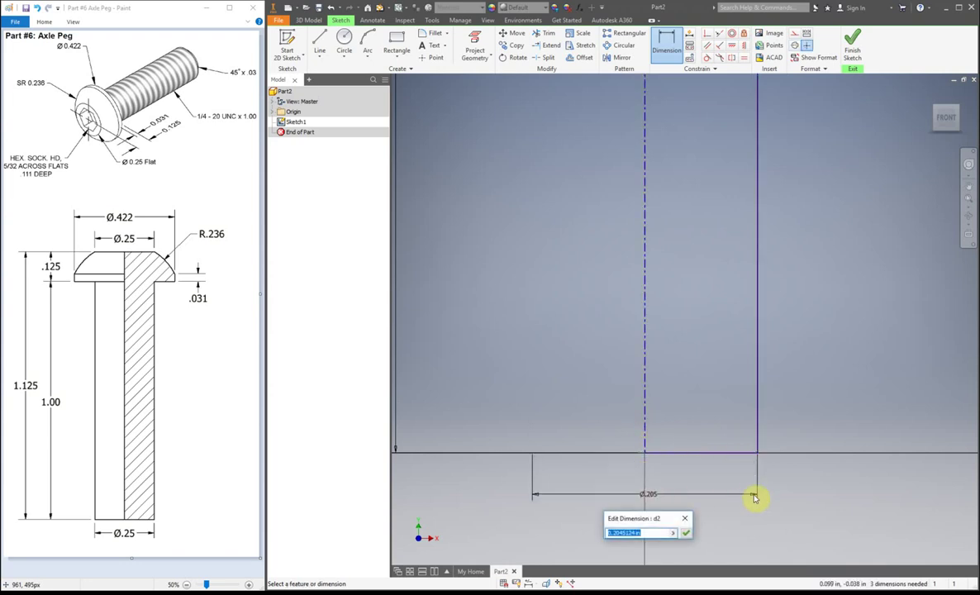
pyautogui.write('.25')
pyautogui.press('Return')
pyautogui.scroll(-5, 754, 498)
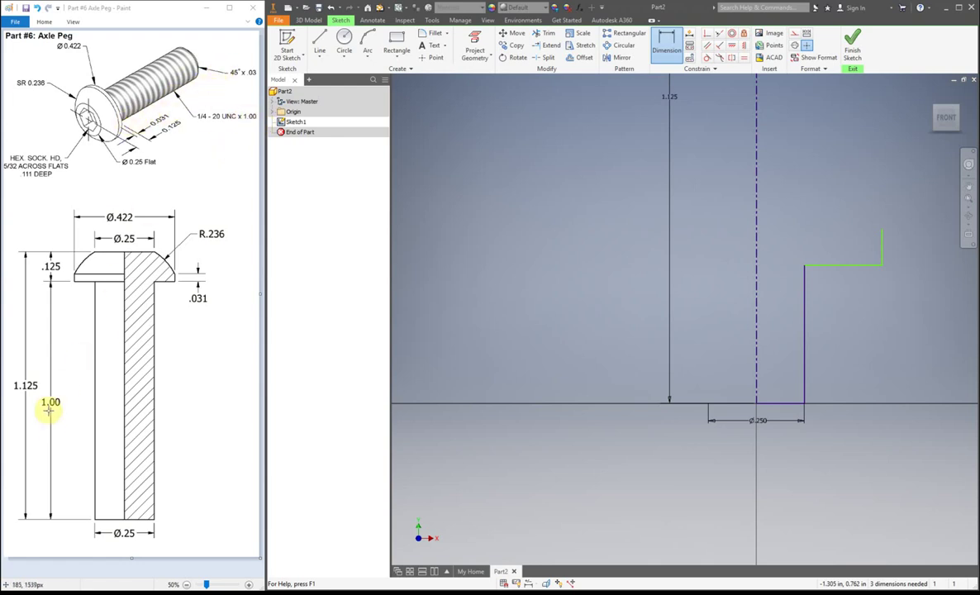
# - Set the shaft's vertical side line to 1.000 in long
pyautogui.click(804, 337)
pyautogui.click(820, 331)
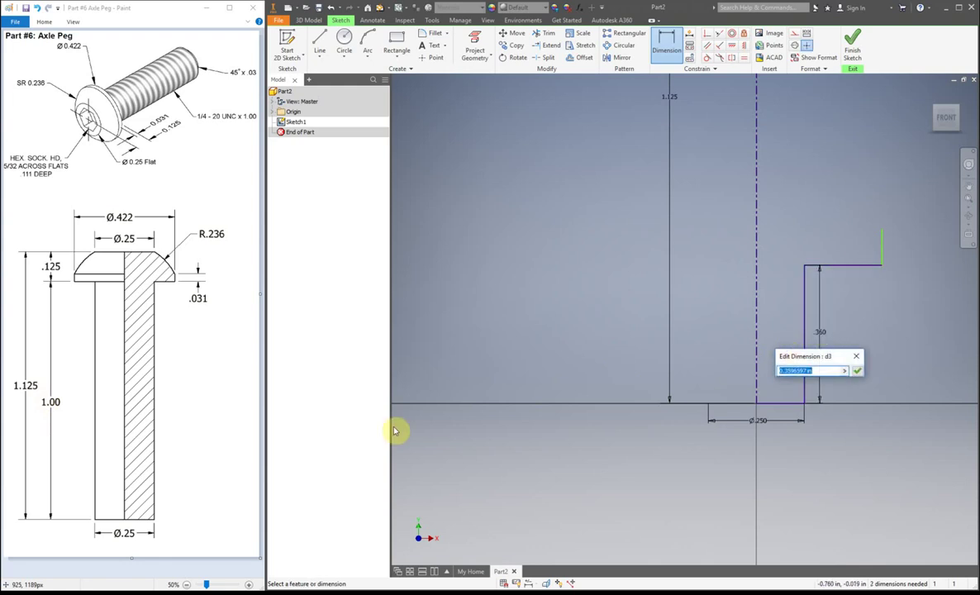
pyautogui.write('1')
pyautogui.press('Return')
pyautogui.press('F5')
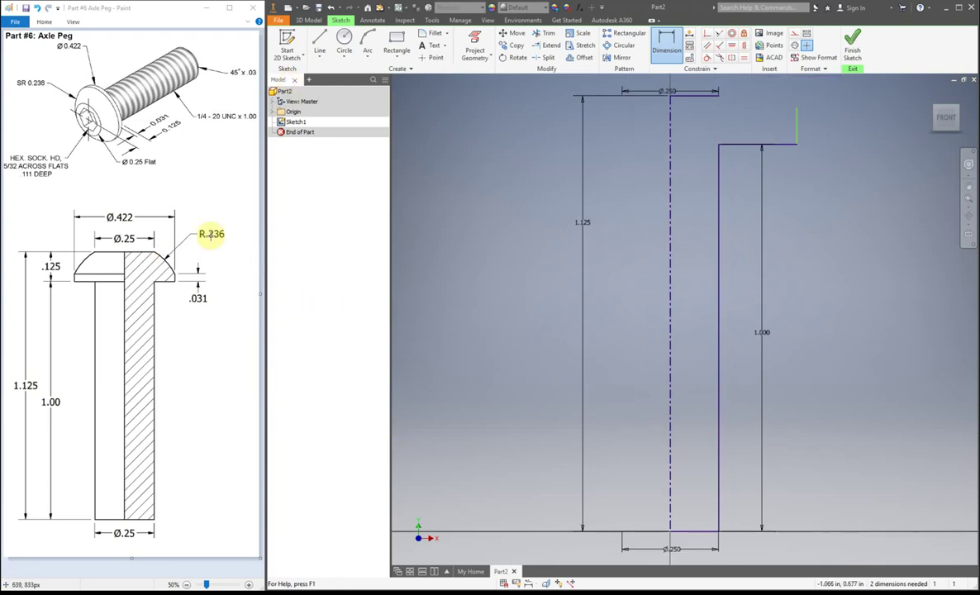
# - Dimension the head to a 0.422 diameter across the centerline and move the Ø.422 label clear
pyautogui.click(799, 147)
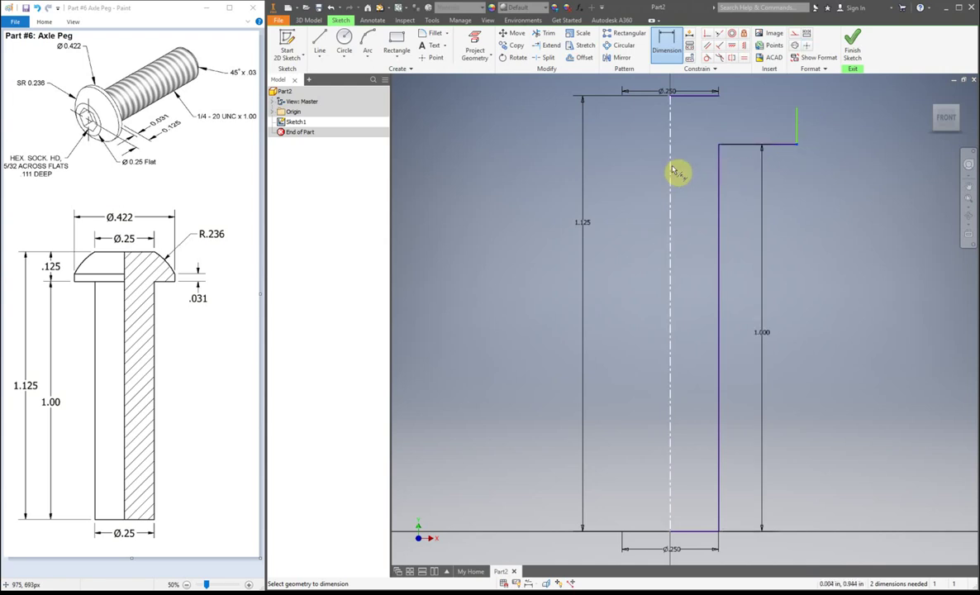
pyautogui.click(762, 165)
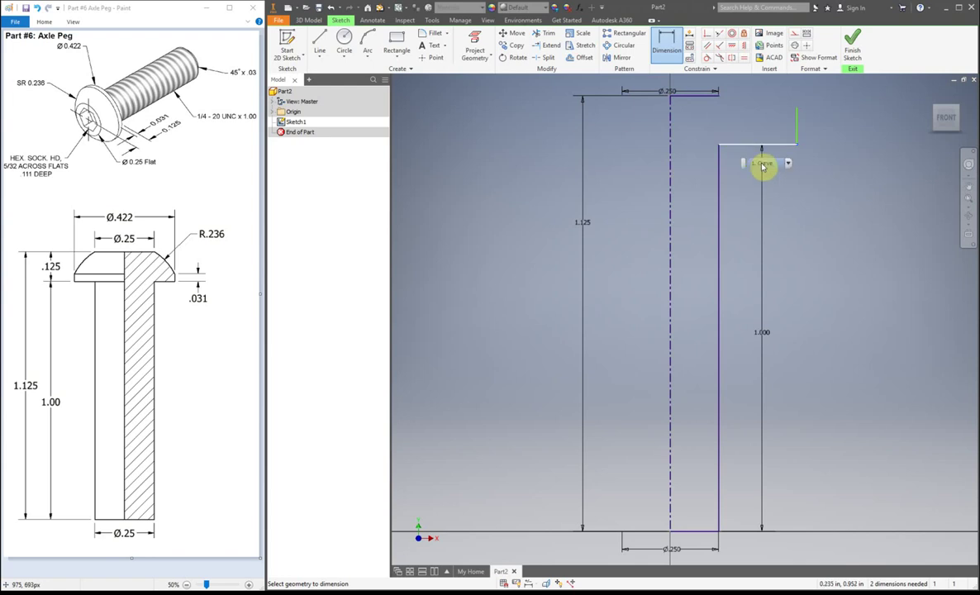
pyautogui.click(672, 180)
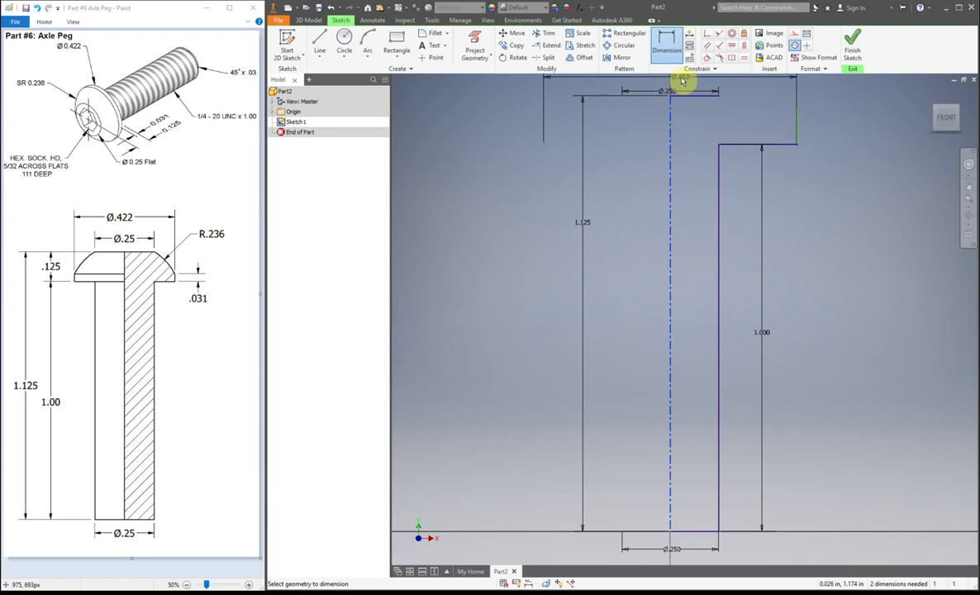
pyautogui.click(682, 81)
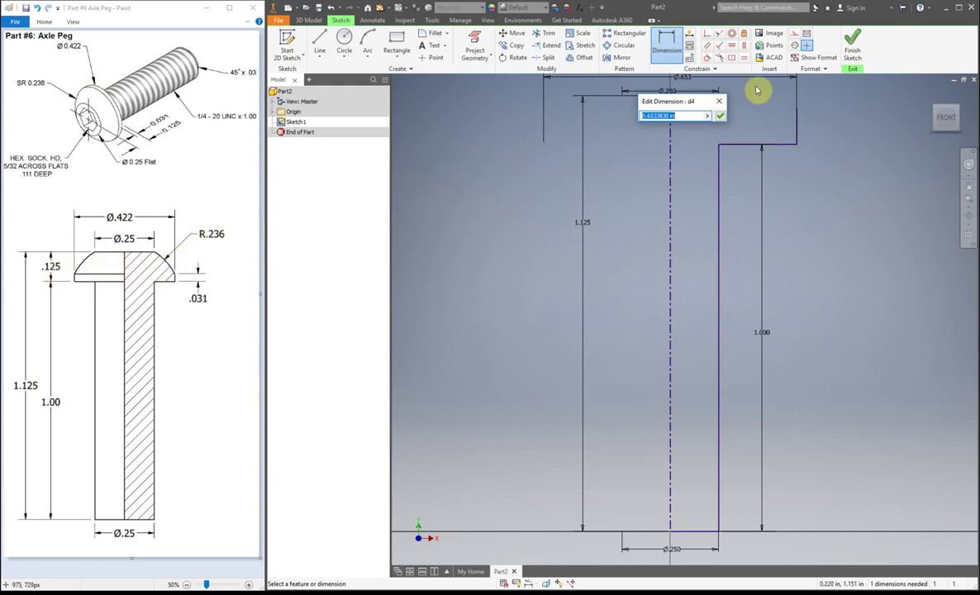
pyautogui.write('.422')
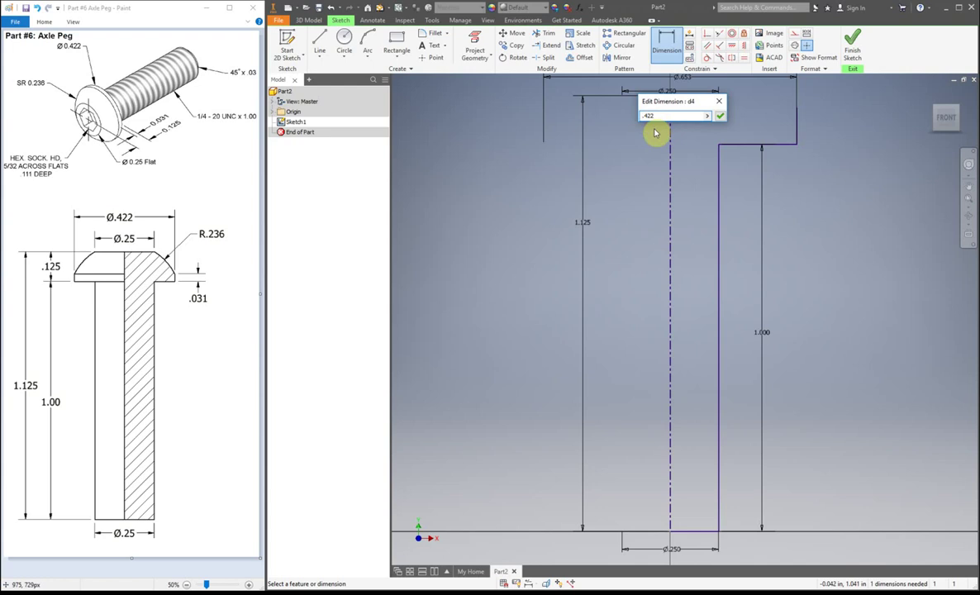
pyautogui.press('Return')
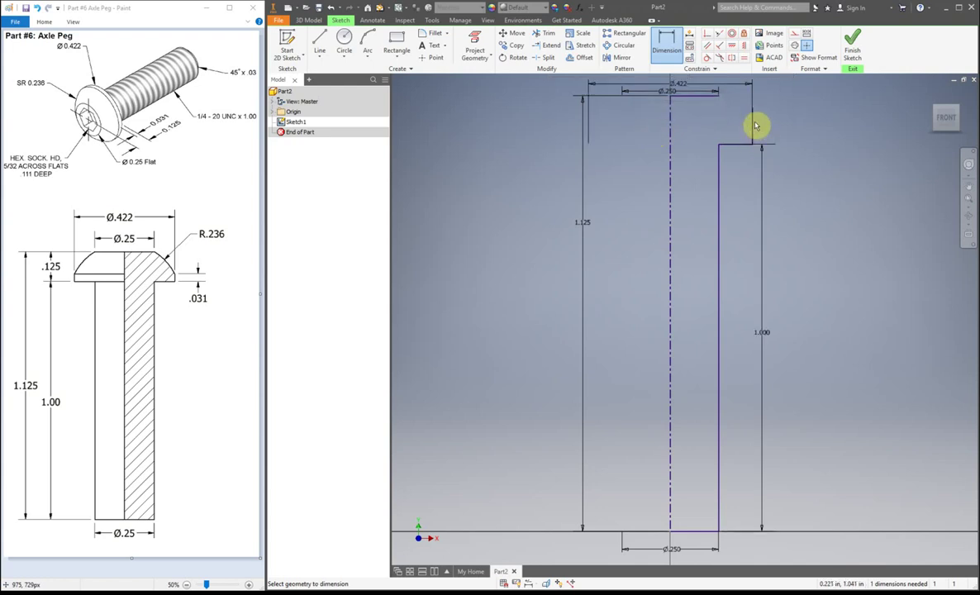
pyautogui.rightClick(779, 111)
pyautogui.click(812, 110)
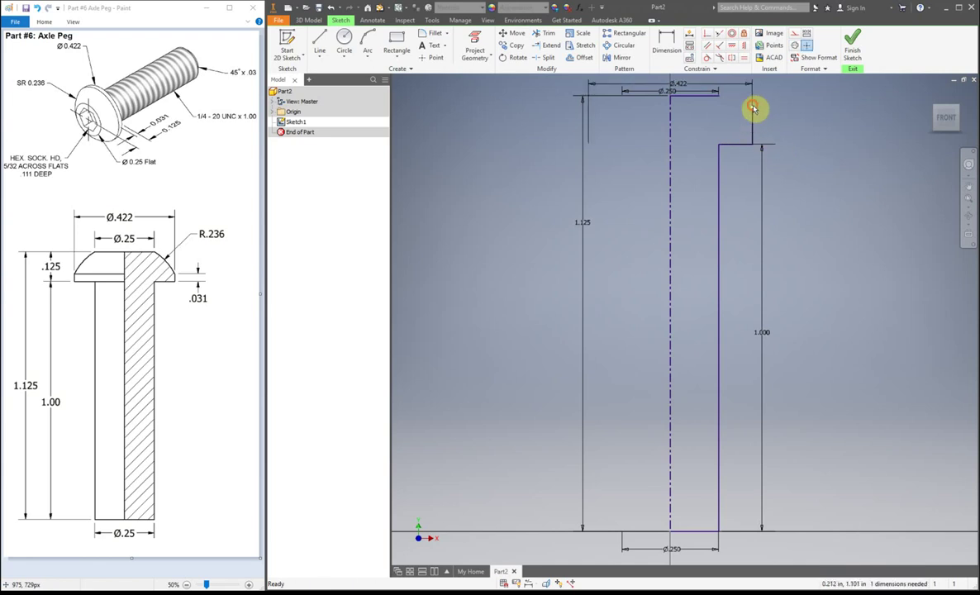
pyautogui.moveTo(753, 106); pyautogui.dragTo(785, 136)
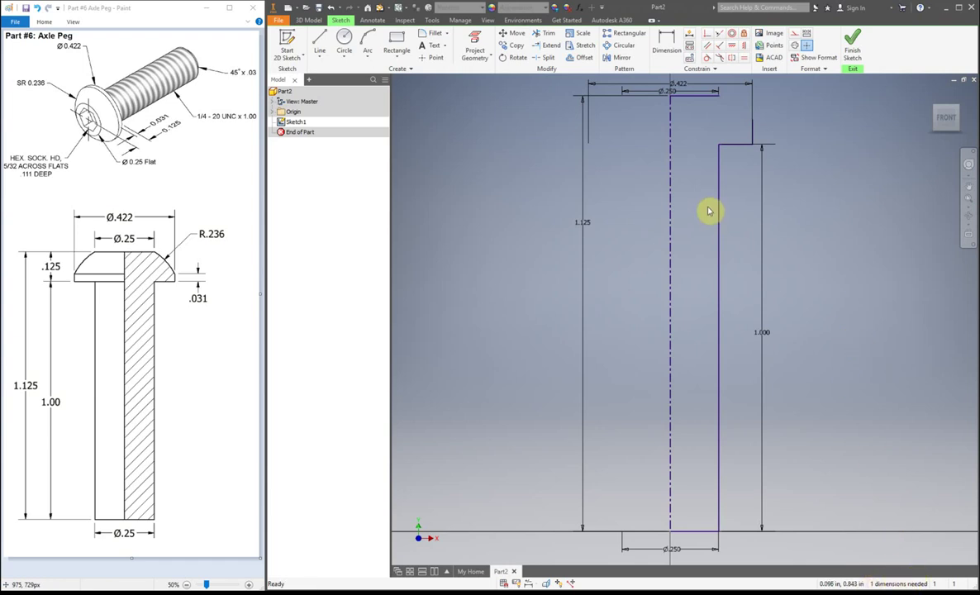
pyautogui.click(657, 48)
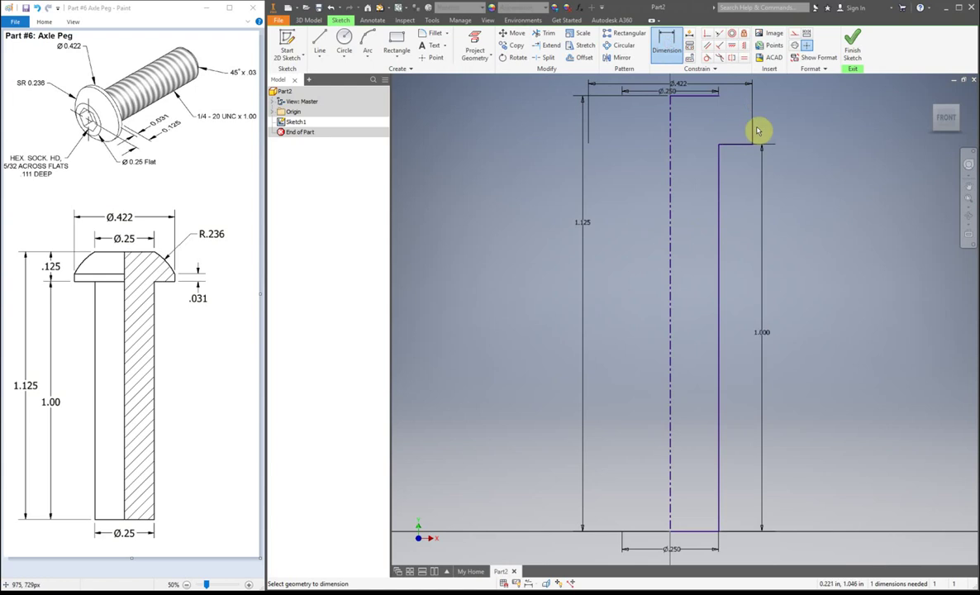
# - Dimension the small step under the head to 0.031
pyautogui.click(755, 126)
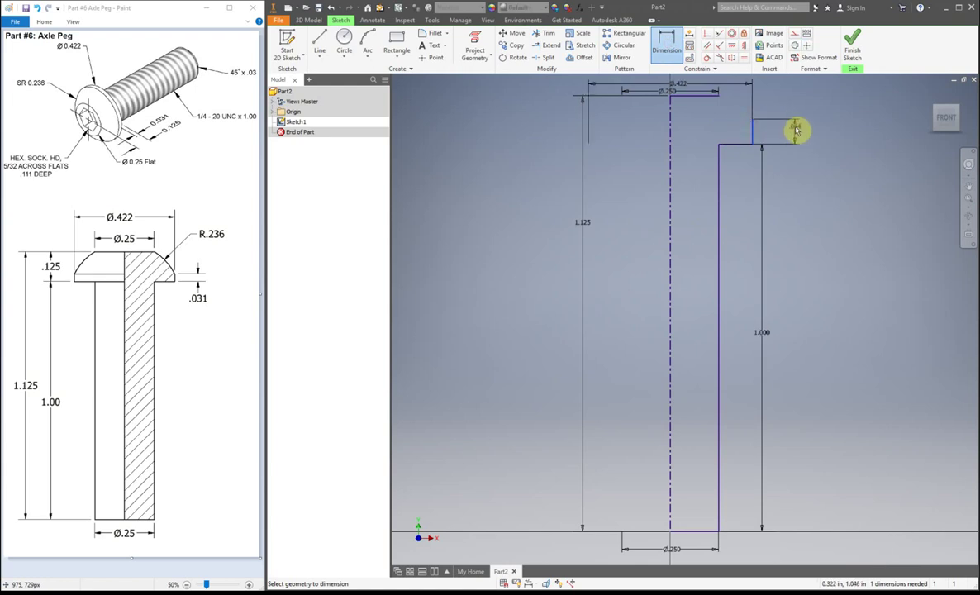
pyautogui.click(744, 126)
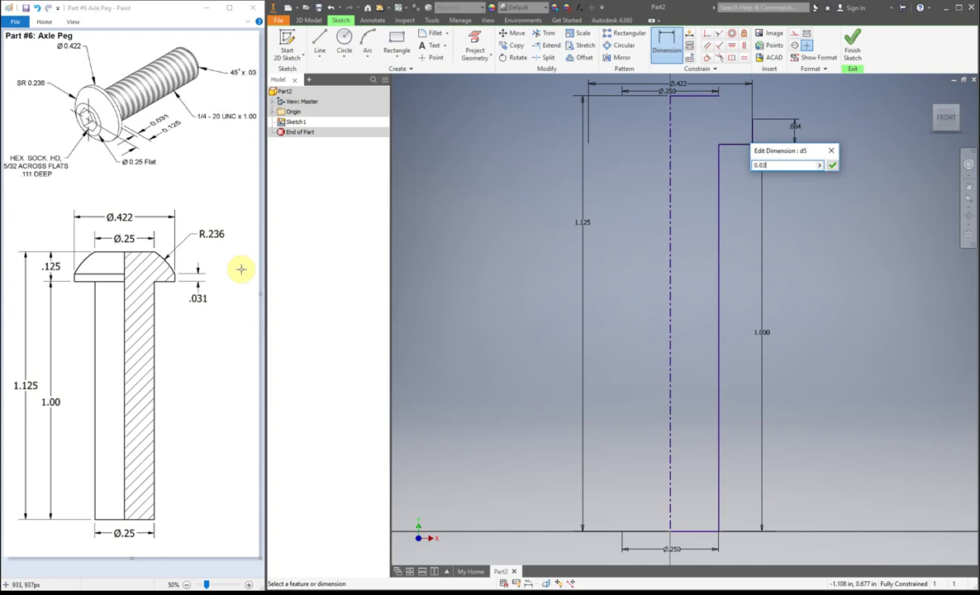
pyautogui.write('1')
pyautogui.press('Return')
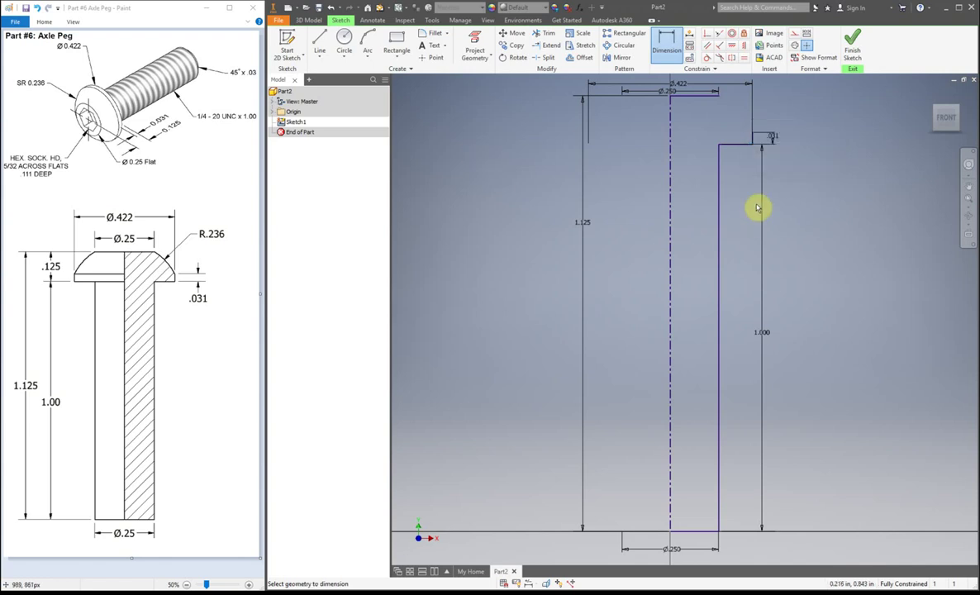
# - Sketch a three-point arc from the head's top corner down to the step corner
pyautogui.click(368, 42)
pyautogui.click(719, 93)
pyautogui.click(752, 130)
pyautogui.click(745, 117)
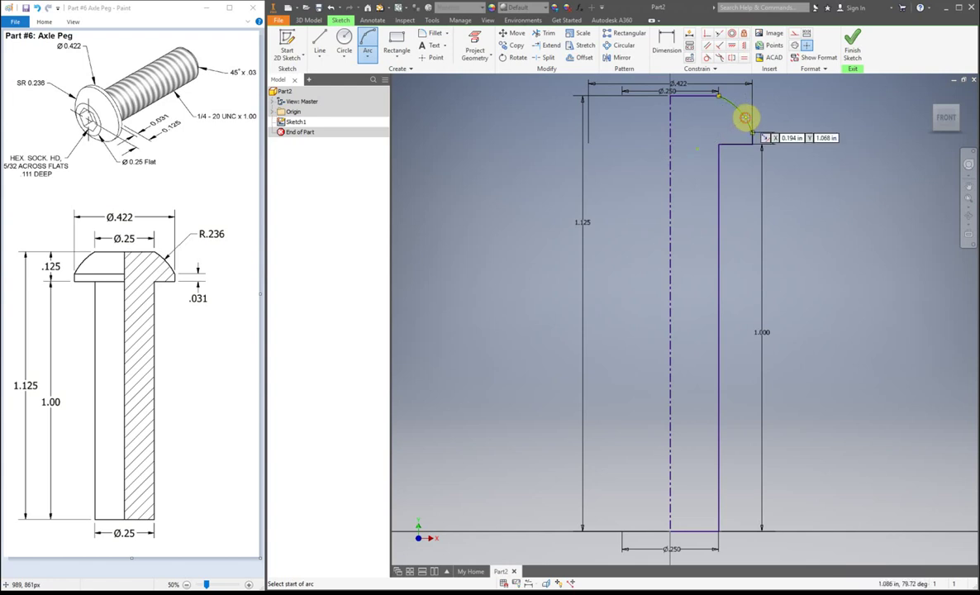
# - Drag the head arc to adjust its curvature
pyautogui.click(666, 43)
pyautogui.rightClick(835, 116)
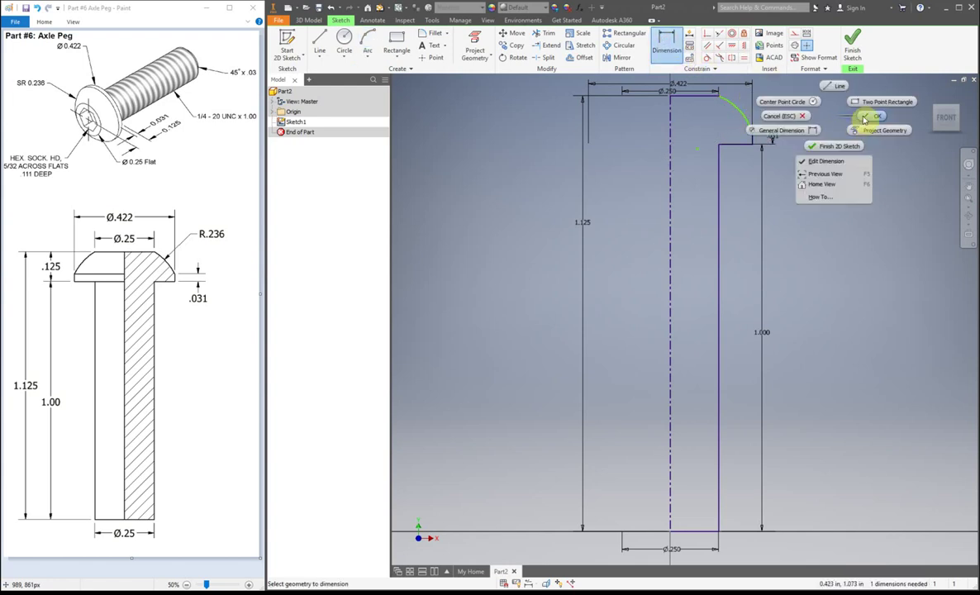
pyautogui.click(751, 112)
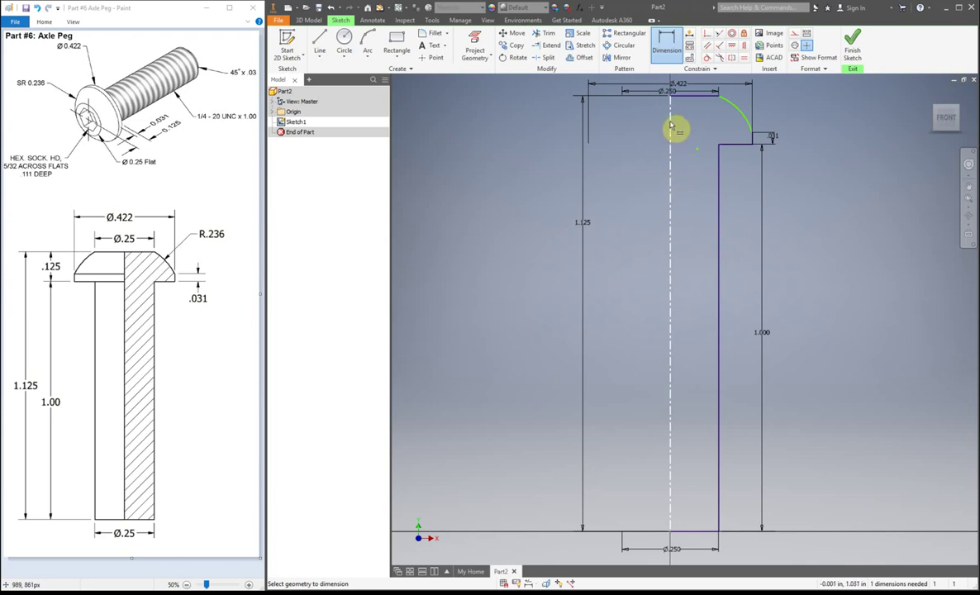
pyautogui.rightClick(810, 122)
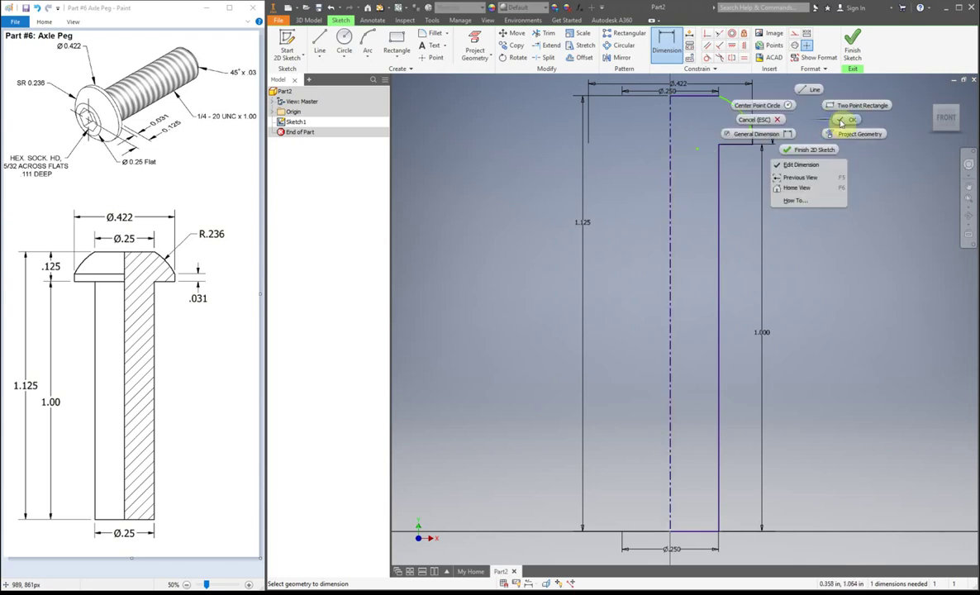
pyautogui.click(847, 119)
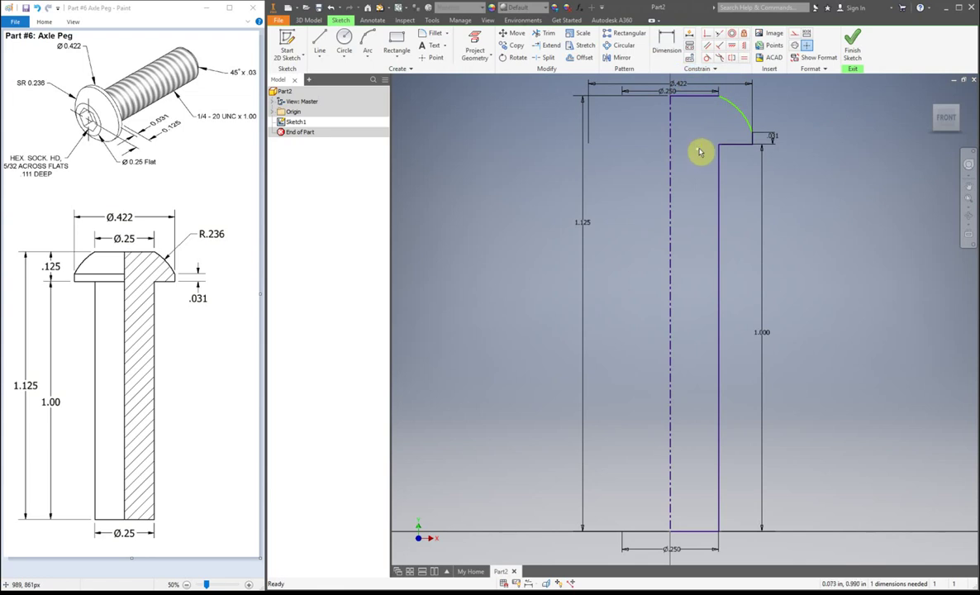
pyautogui.moveTo(699, 151); pyautogui.dragTo(674, 179)
# - Dimension the head arc to an R0.236 radius, fully constraining the sketch
pyautogui.press('d')
pyautogui.click(737, 110)
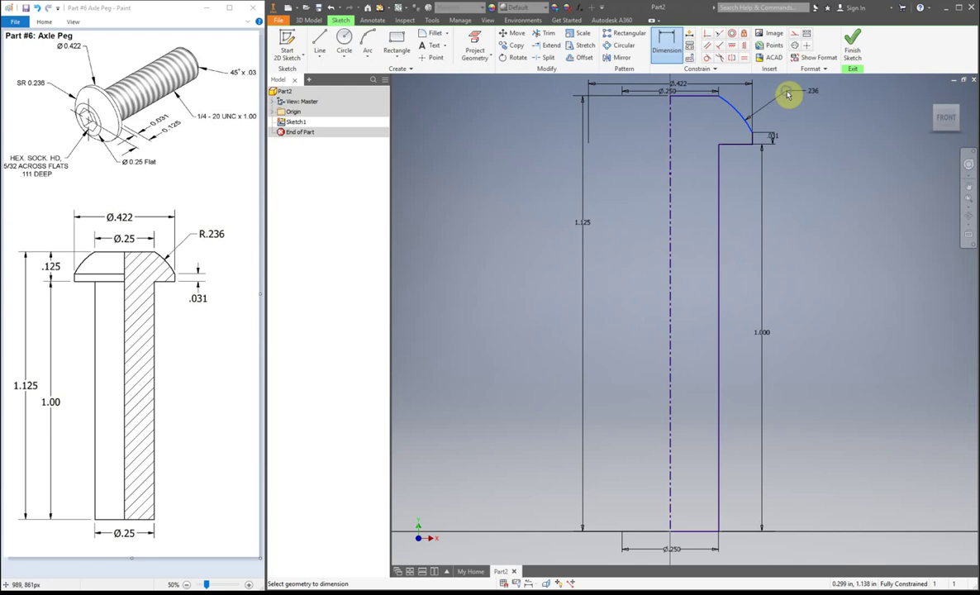
pyautogui.rightClick(787, 96)
pyautogui.click(754, 92)
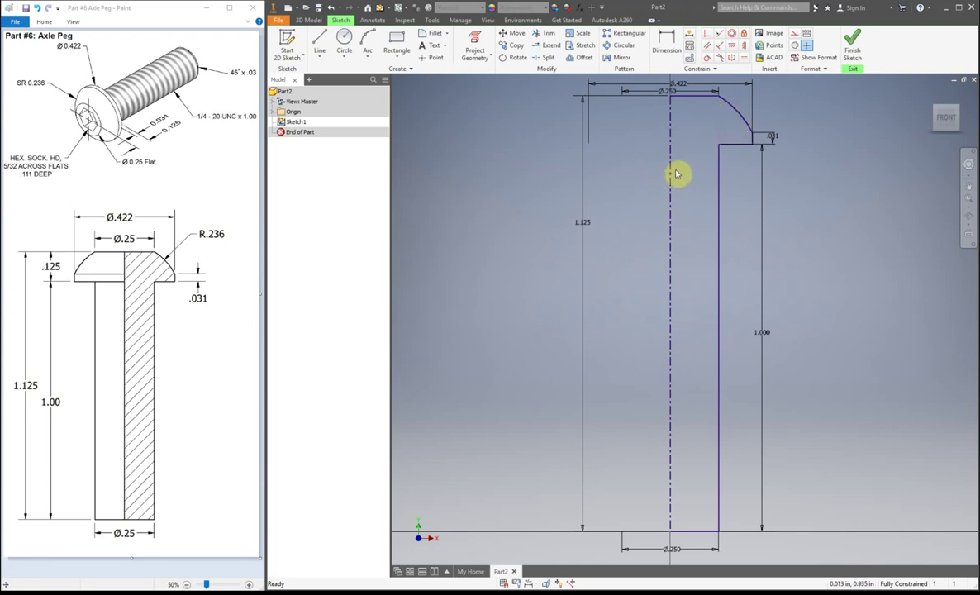
# - Revolve the constrained profile with Full extents around the centreline to create Revolution1
pyautogui.click(854, 52)
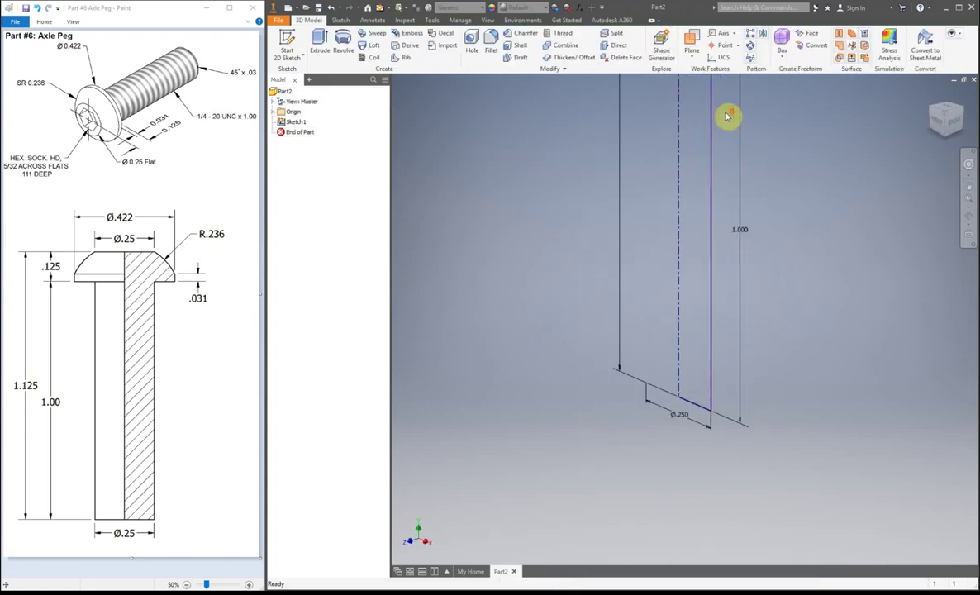
pyautogui.click(343, 43)
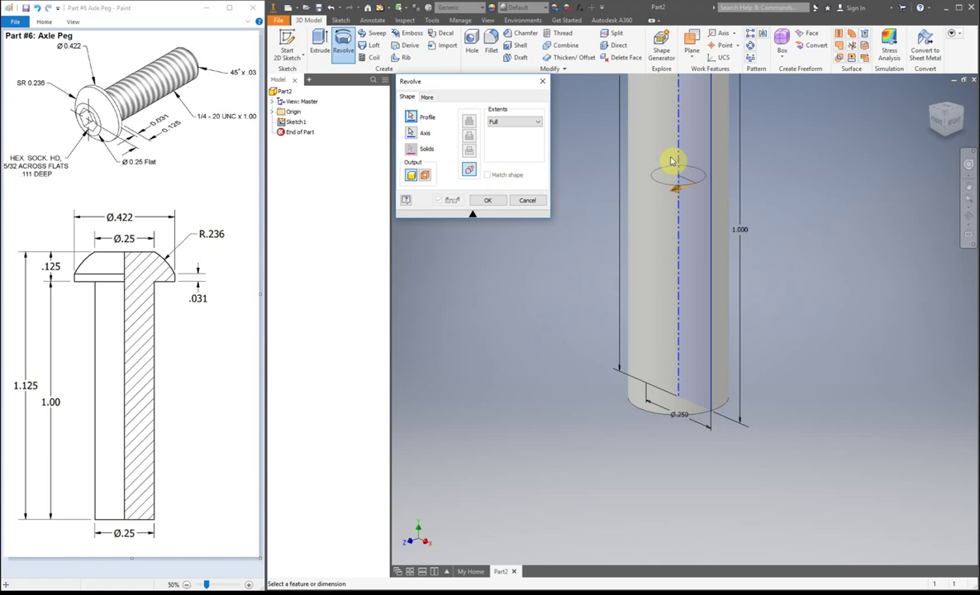
pyautogui.scroll(-5, 754, 291)
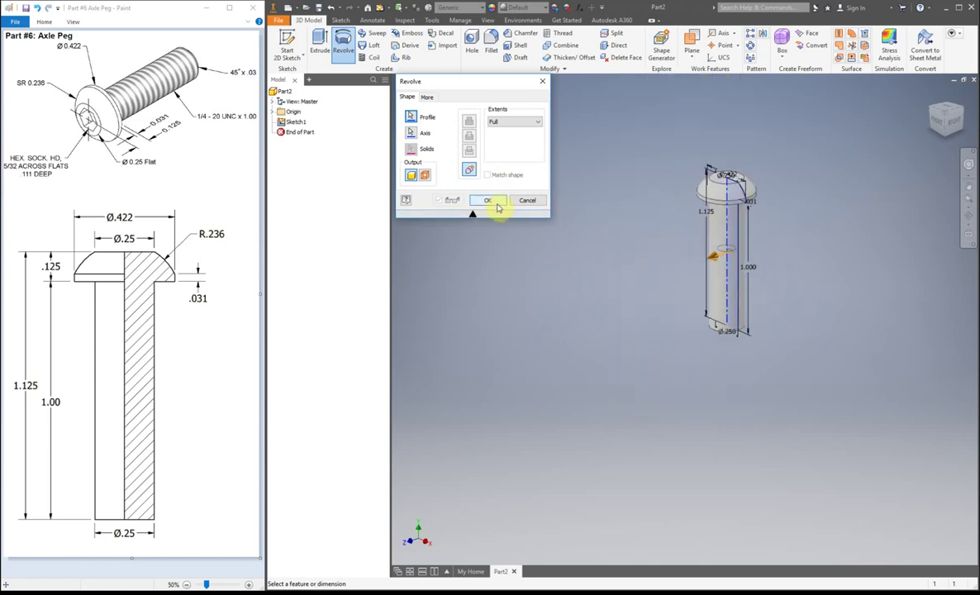
pyautogui.click(492, 200)
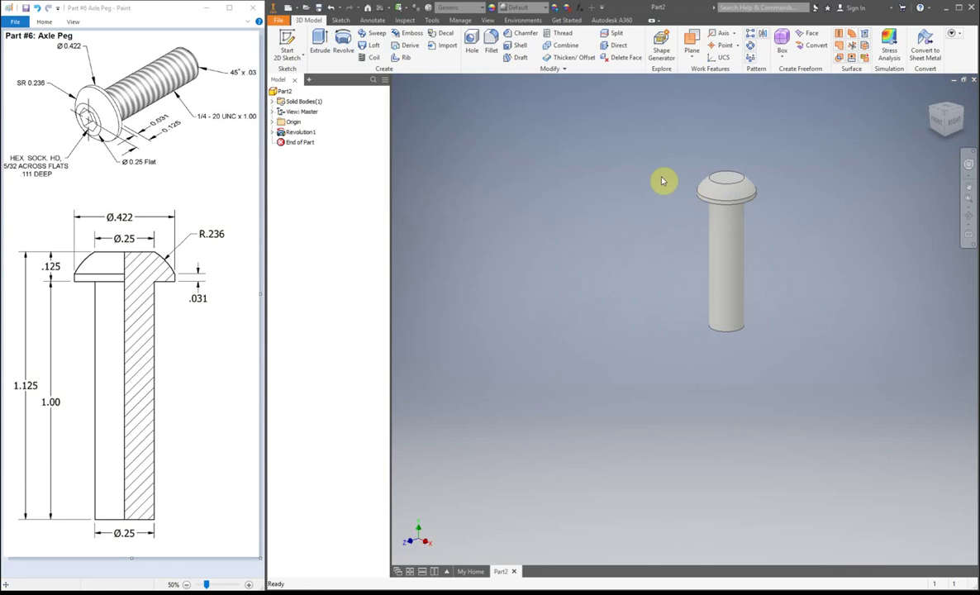
pyautogui.scroll(4, 662, 181)
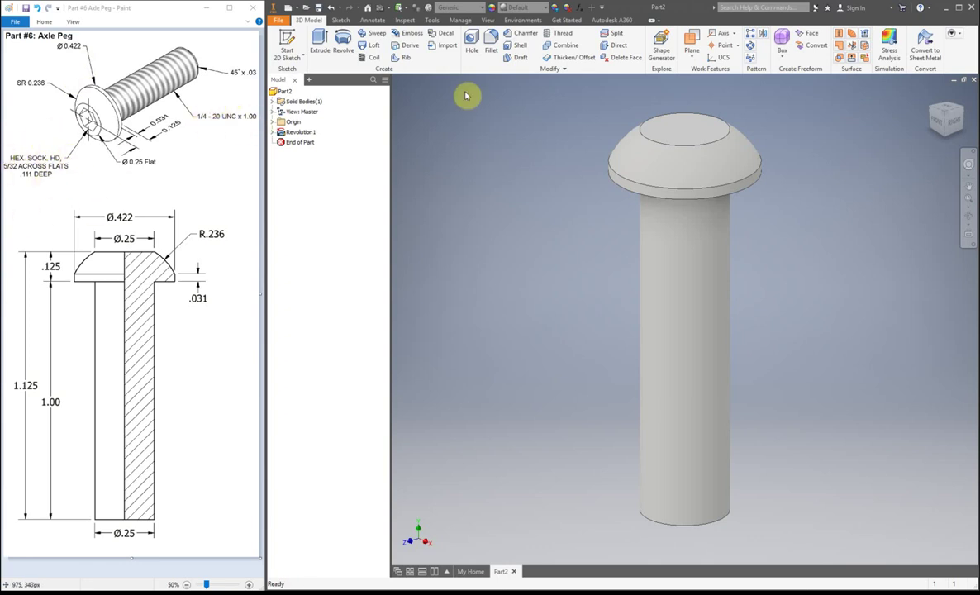
# - Start a chamfer viewed from below and set it to Distance and Angle, 0.125 in at 45°
pyautogui.click(525, 33)
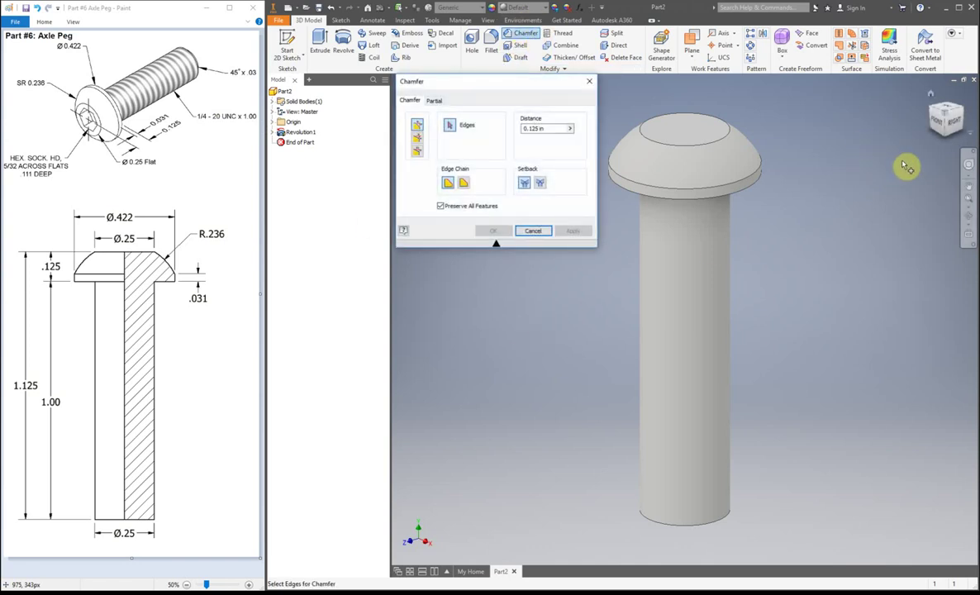
pyautogui.click(947, 140)
pyautogui.scroll(3, 662, 397)
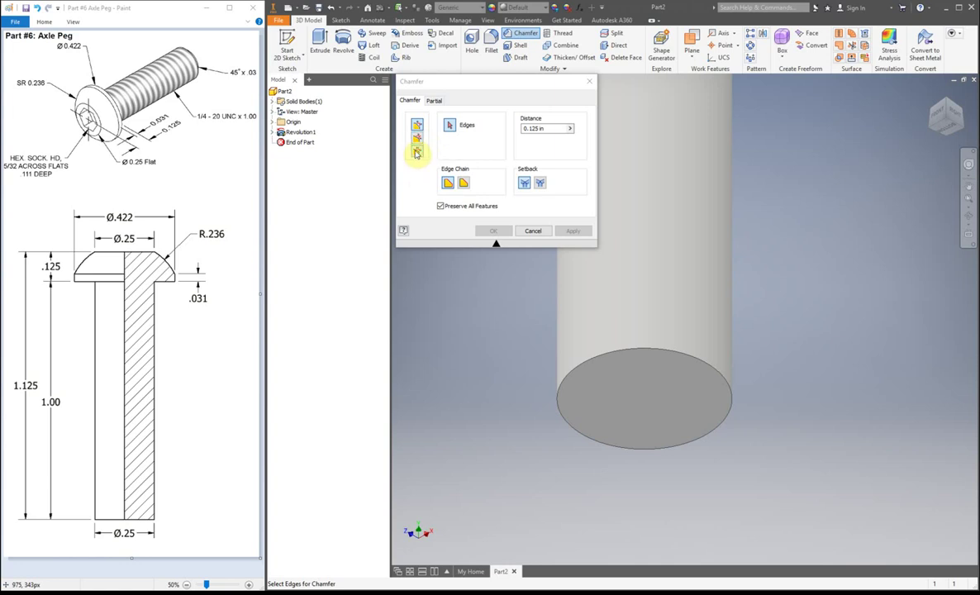
pyautogui.click(417, 152)
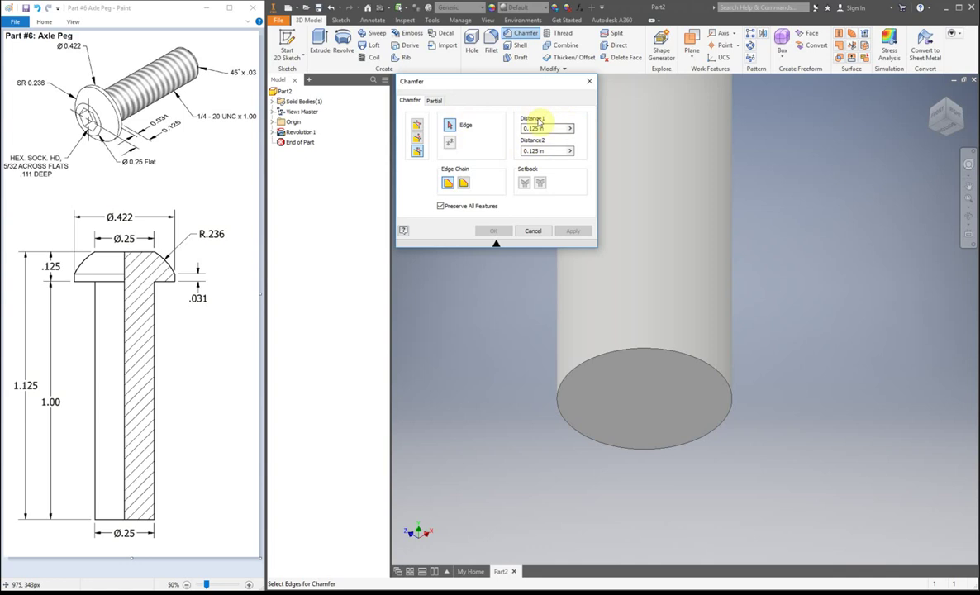
pyautogui.click(417, 124)
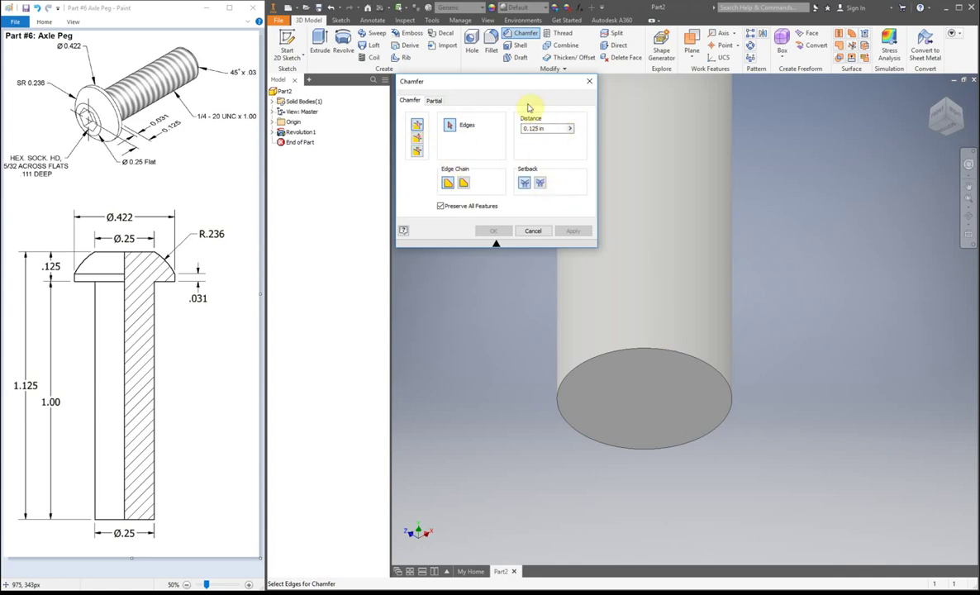
pyautogui.click(417, 142)
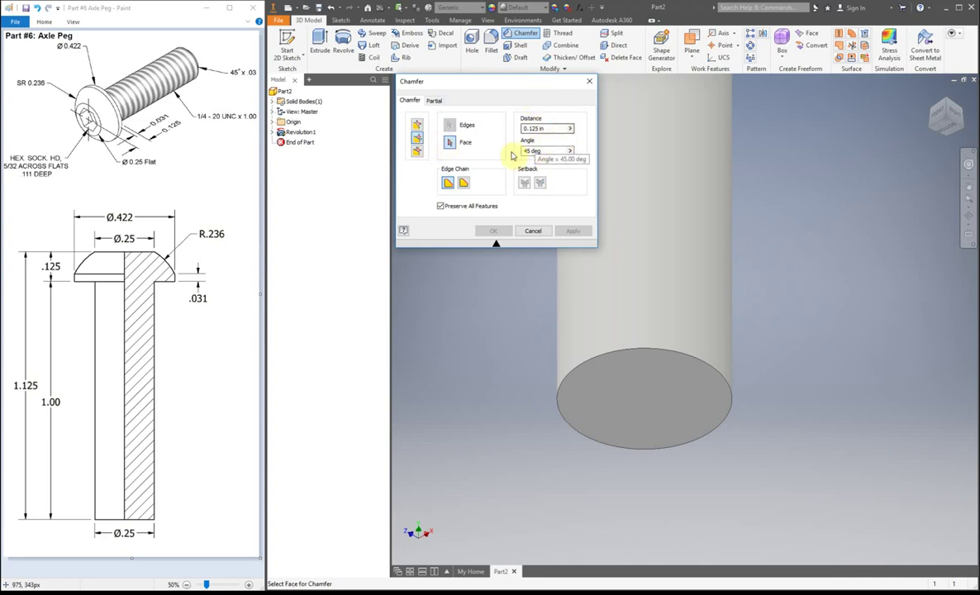
pyautogui.click(417, 152)
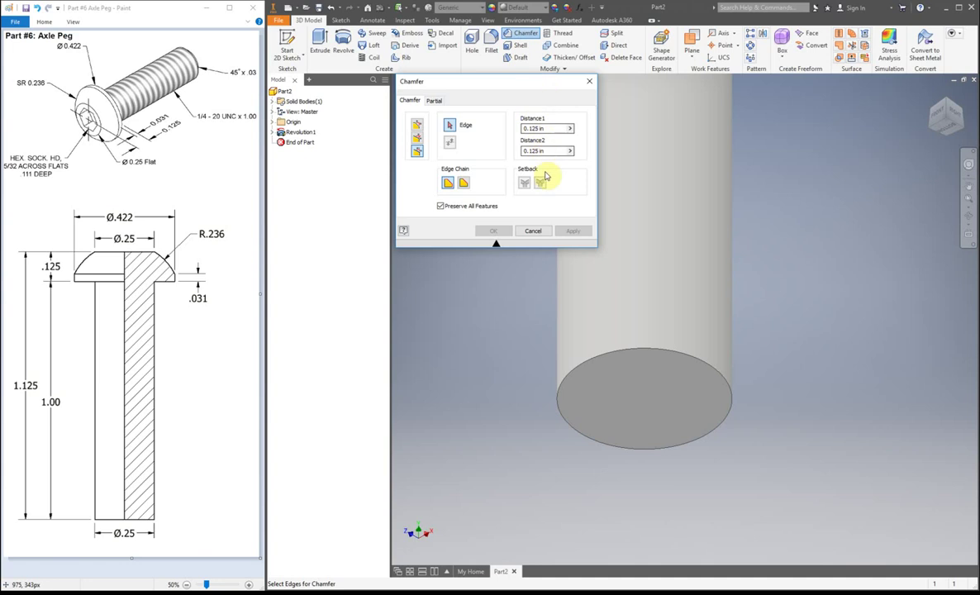
pyautogui.click(417, 141)
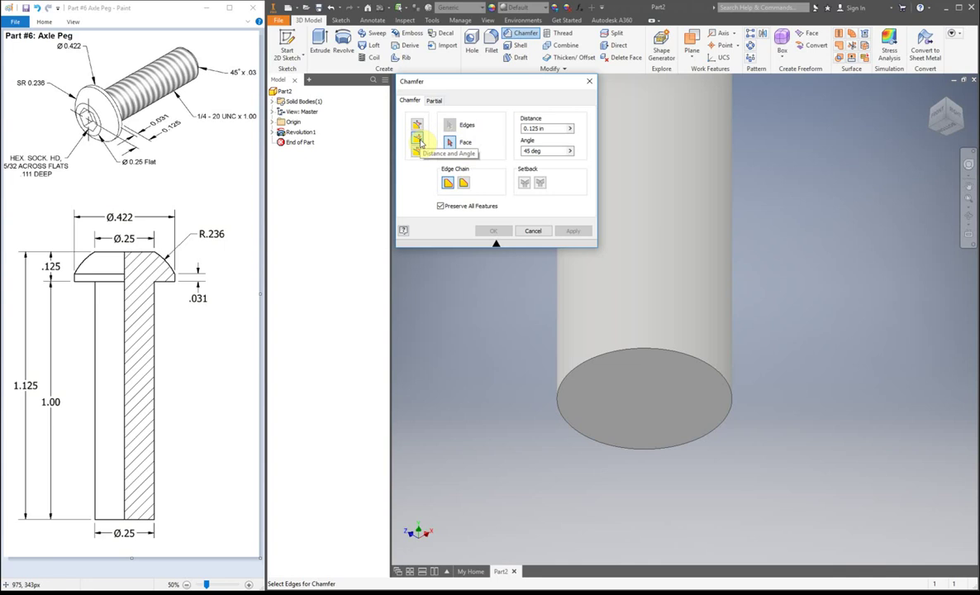
pyautogui.click(451, 143)
# - Select the peg's bottom face and its circular edge for the 0.03 by 45° chamfer
pyautogui.click(681, 405)
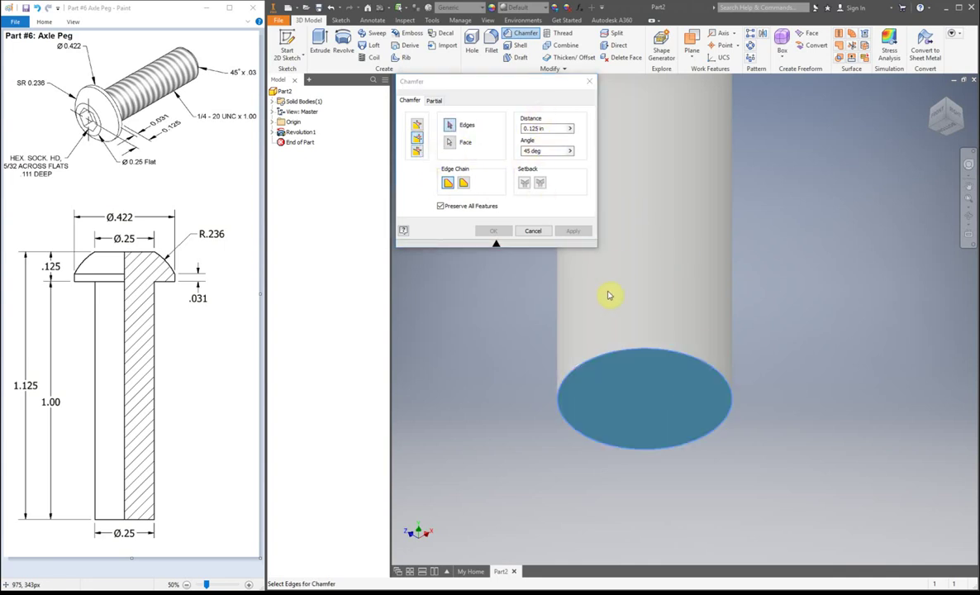
pyautogui.click(632, 355)
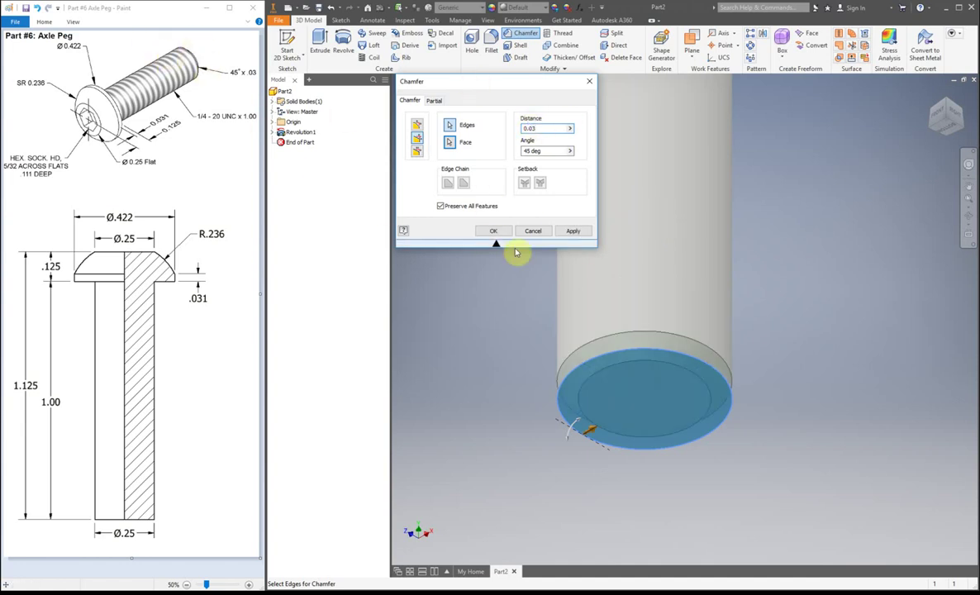
# - Apply a distance-and-angle chamfer of 0.03 at 45° to the shaft tip's outer edge
pyautogui.click(419, 126)
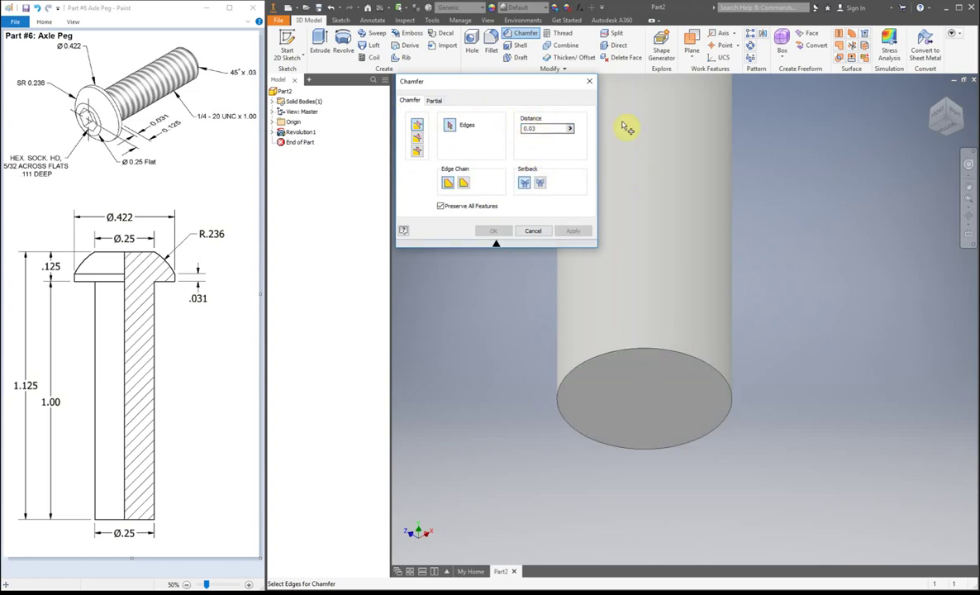
pyautogui.click(652, 350)
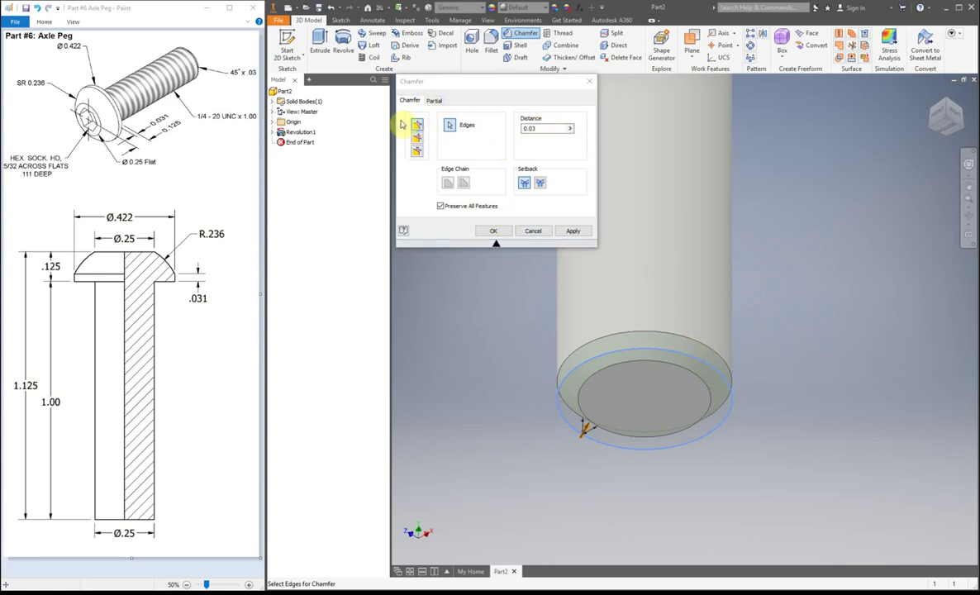
pyautogui.click(417, 138)
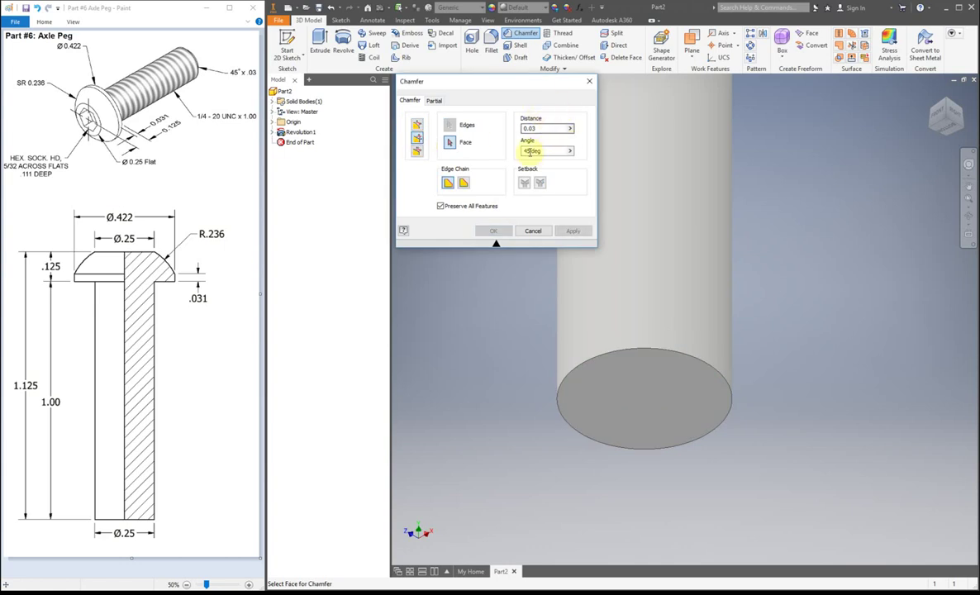
pyautogui.click(648, 405)
pyautogui.click(648, 349)
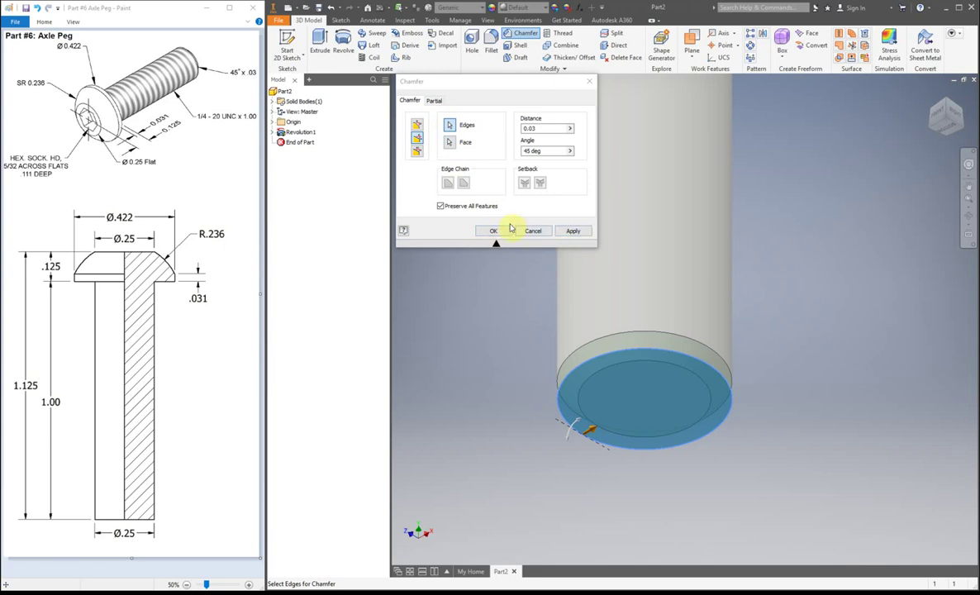
pyautogui.click(495, 233)
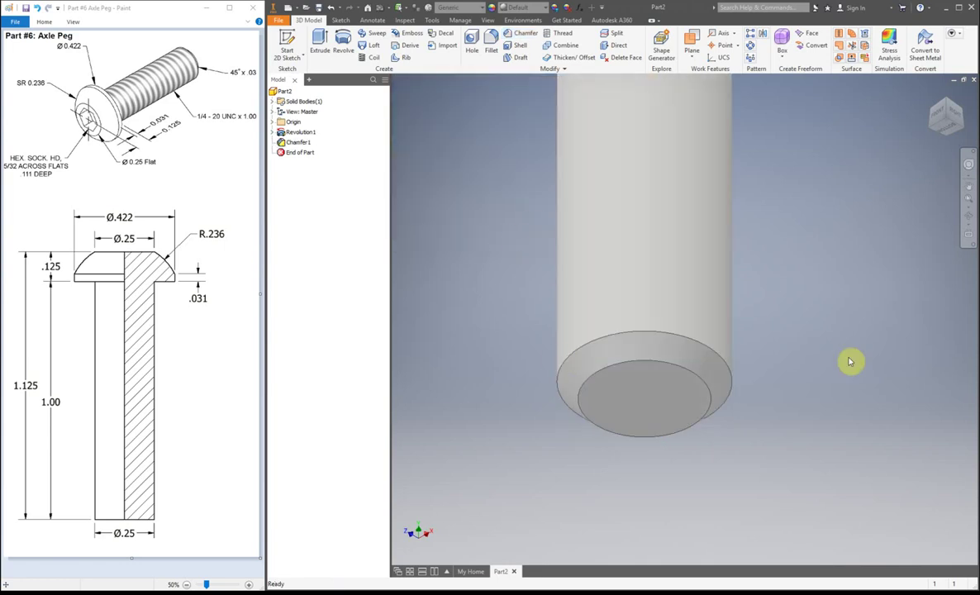
pyautogui.press('F6')
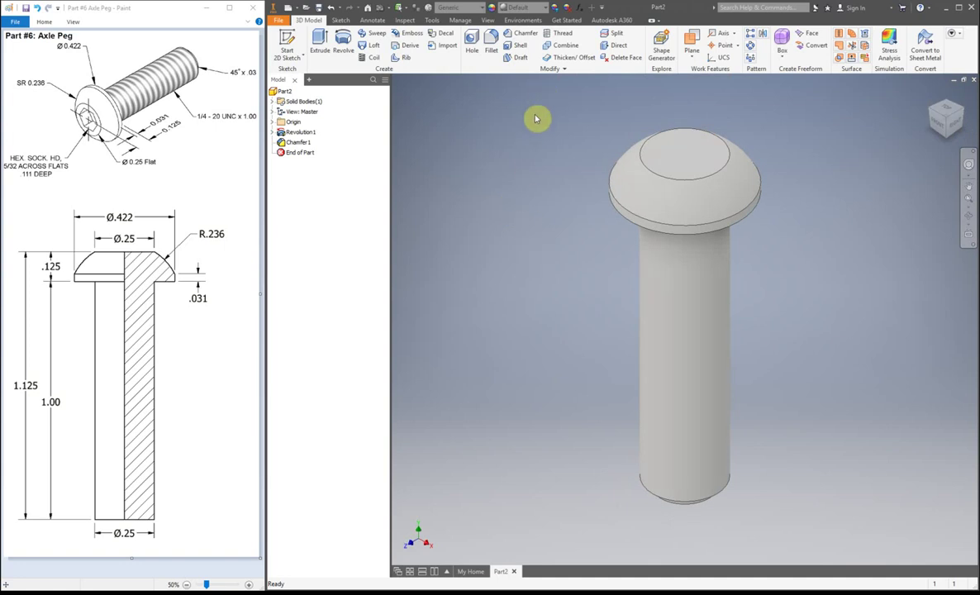
# - Thread the shaft's cylindrical face as ANSI Unified 1/4-20 UNC, class 2A, right hand
pyautogui.click(557, 35)
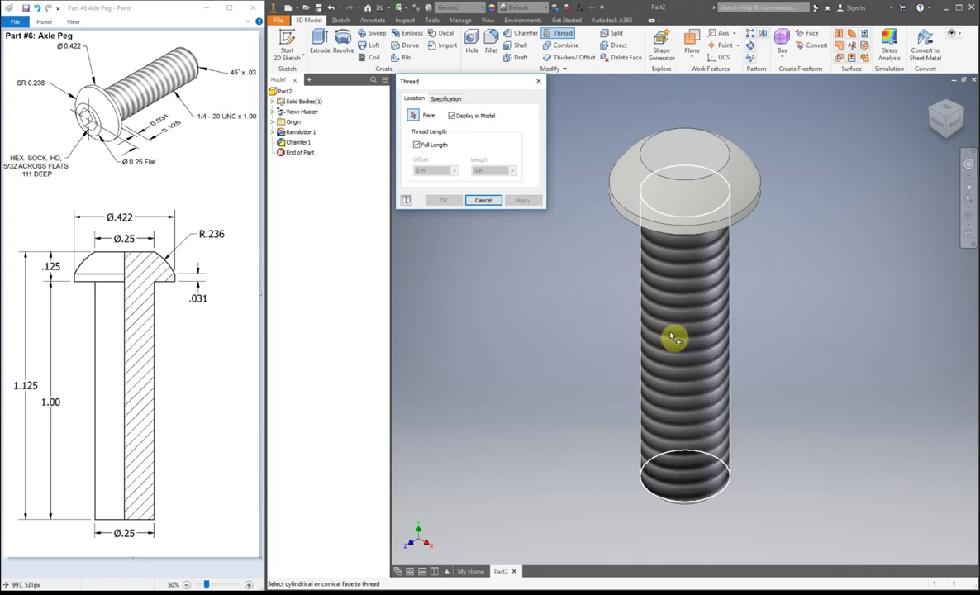
pyautogui.click(673, 338)
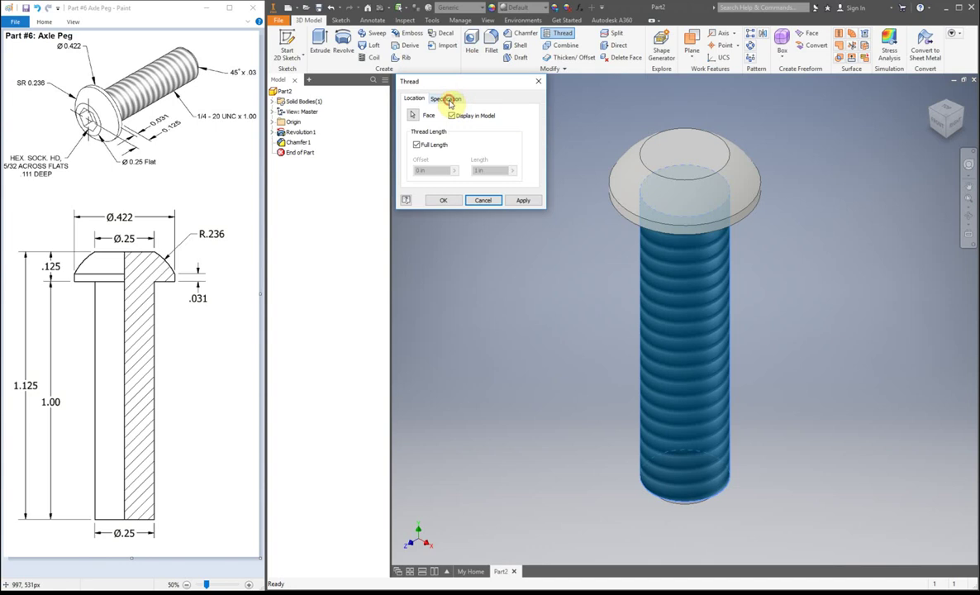
pyautogui.click(446, 100)
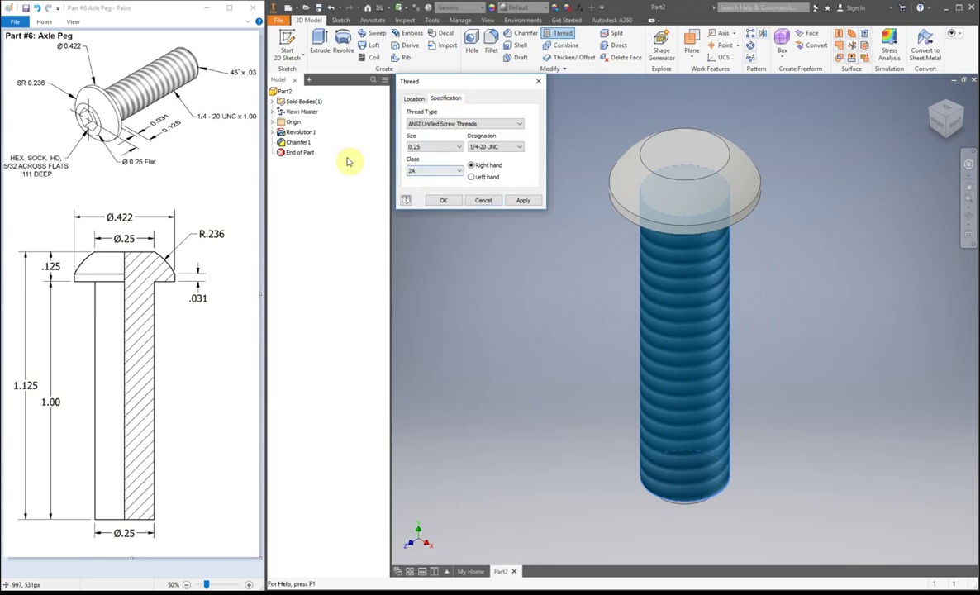
pyautogui.press('Tab')
pyautogui.press('Tab')
pyautogui.press('Tab')
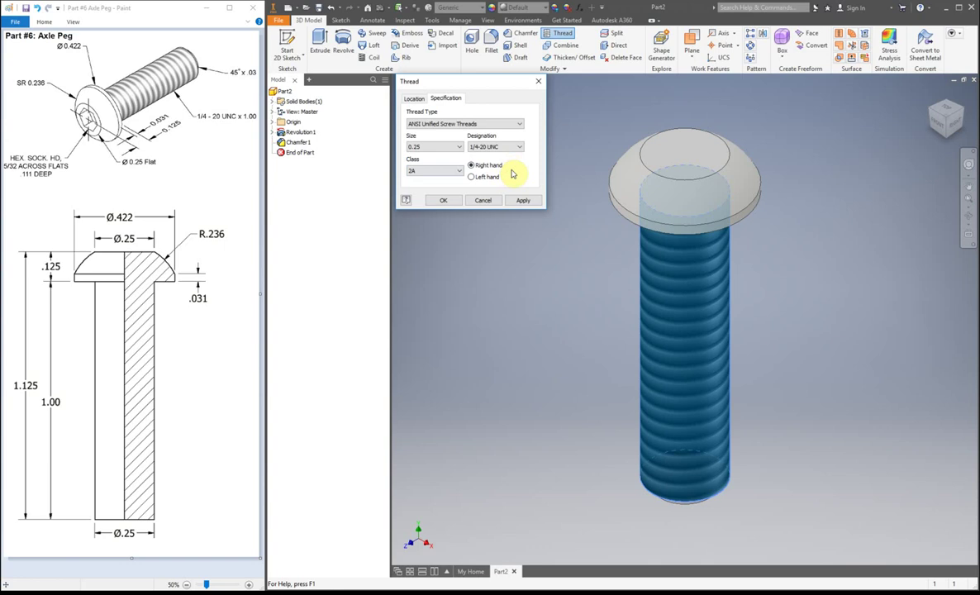
pyautogui.click(443, 199)
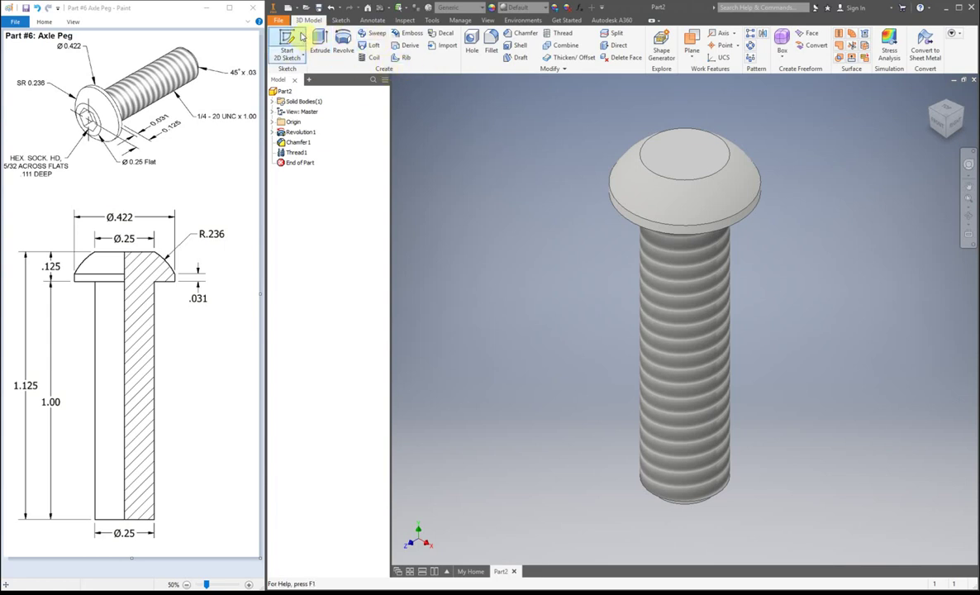
# - Start a new 2D sketch on the top face of the peg's head
pyautogui.click(283, 91)
pyautogui.click(288, 42)
pyautogui.click(697, 157)
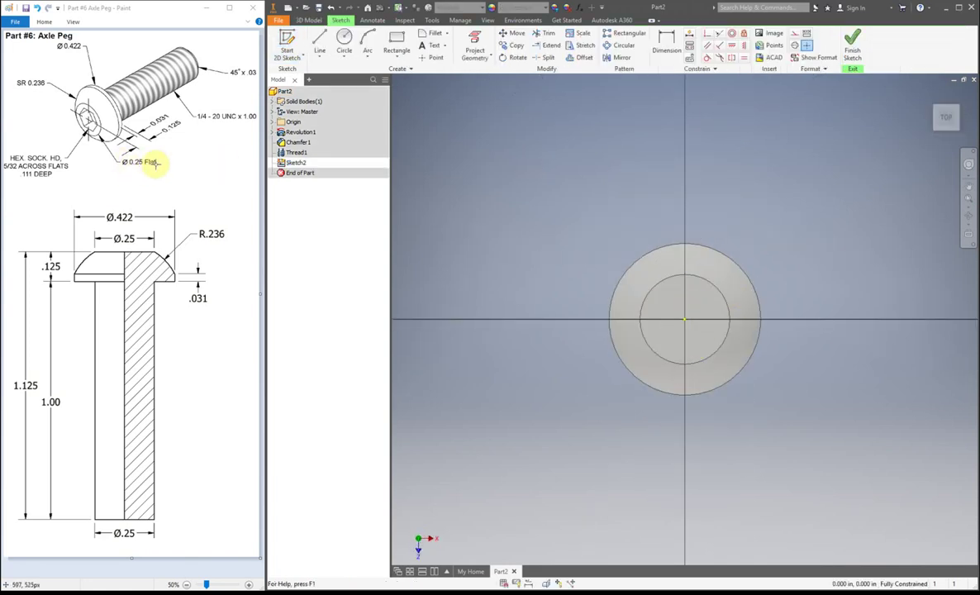
# - Draw a six-sided polygon centred on the head's centre
pyautogui.click(401, 57)
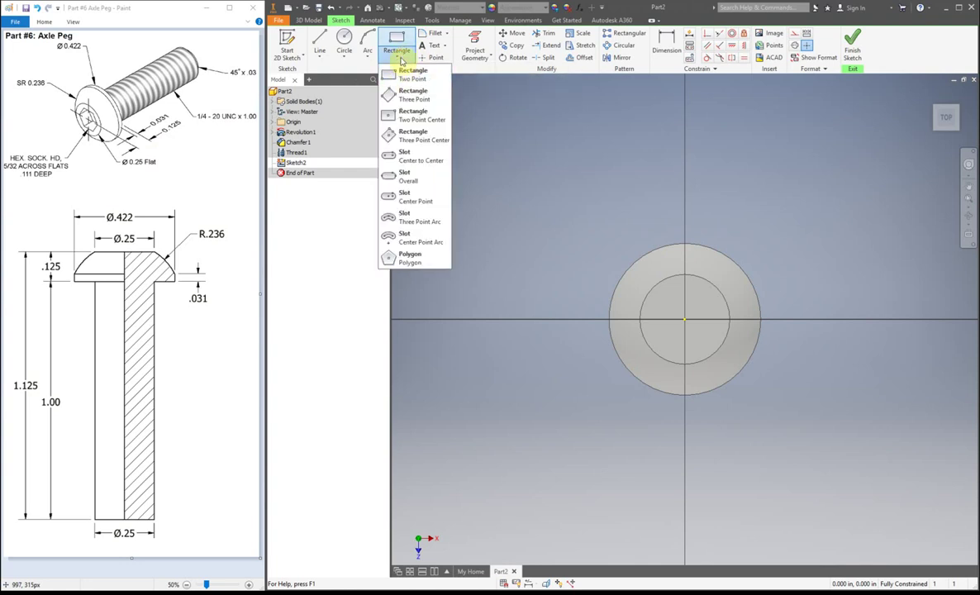
pyautogui.click(395, 259)
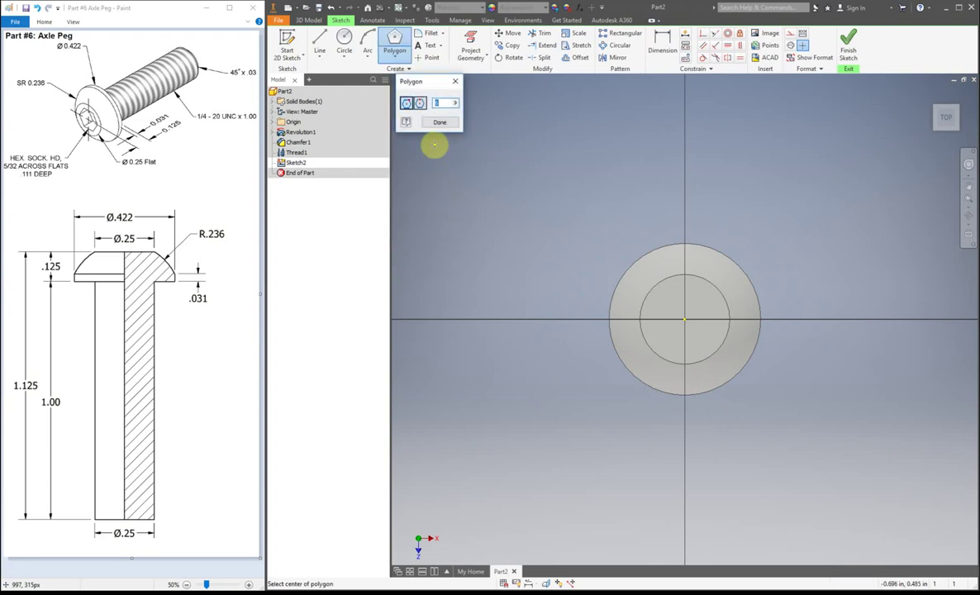
pyautogui.click(445, 103)
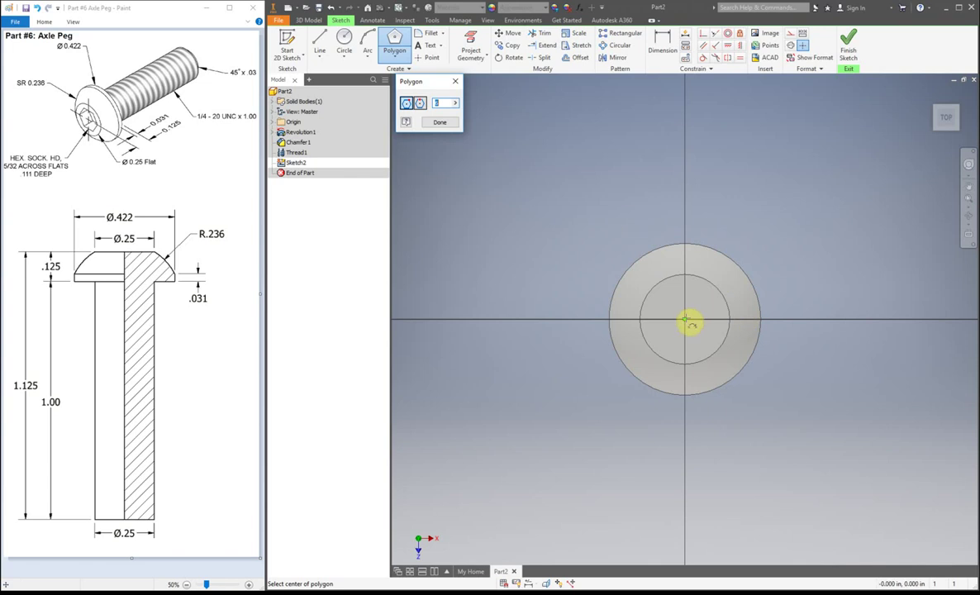
pyautogui.click(685, 320)
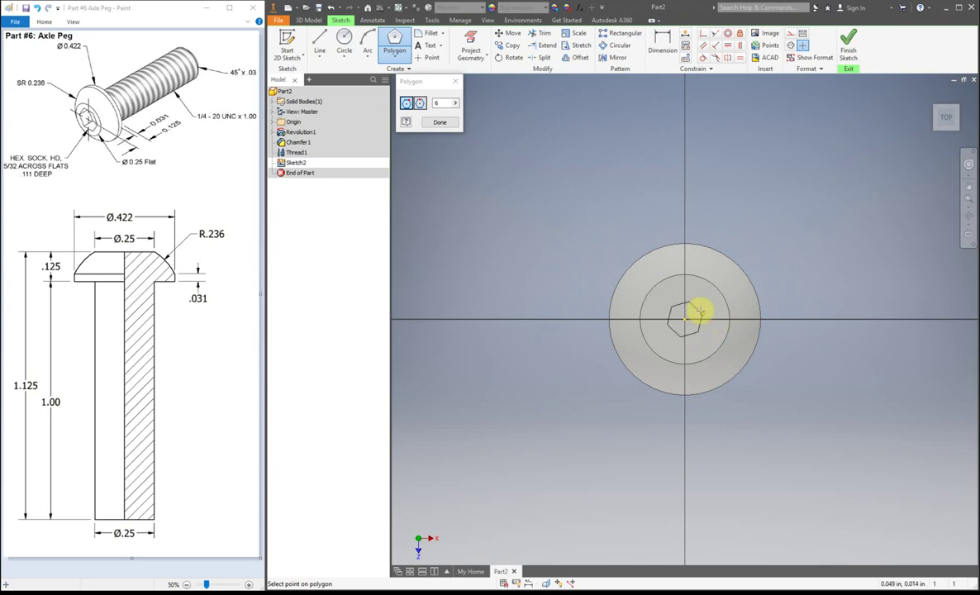
pyautogui.click(705, 309)
pyautogui.rightClick(741, 182)
pyautogui.click(731, 175)
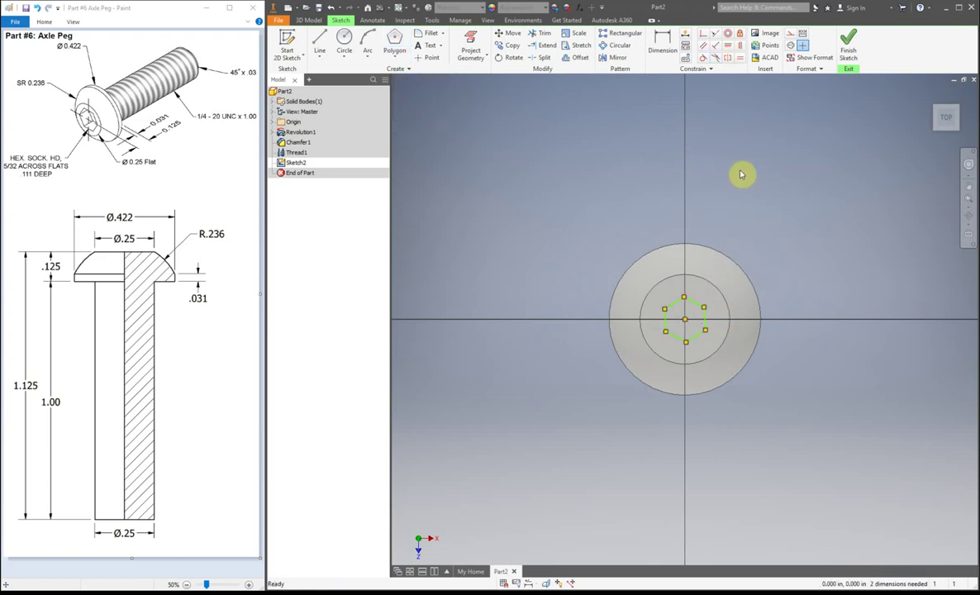
pyautogui.rightClick(754, 207)
pyautogui.press('Escape')
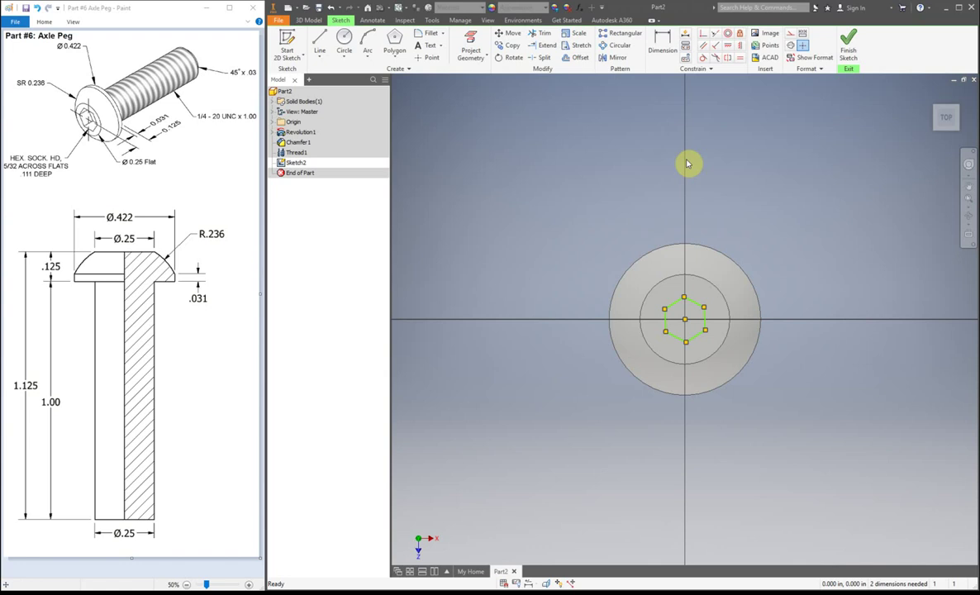
pyautogui.scroll(2, 702, 331)
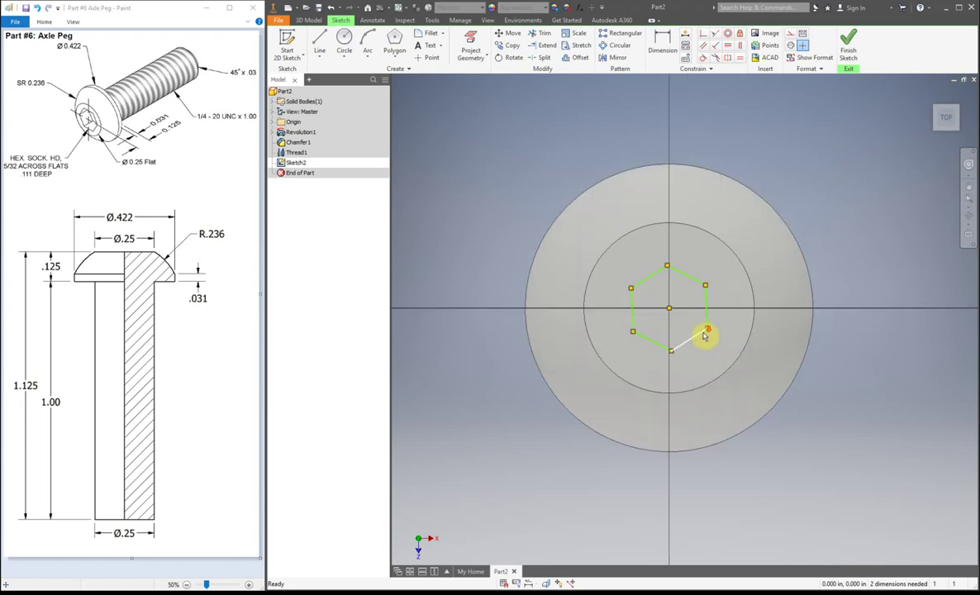
# - Constrain the hexagon's top edge to be horizontal
pyautogui.click(741, 46)
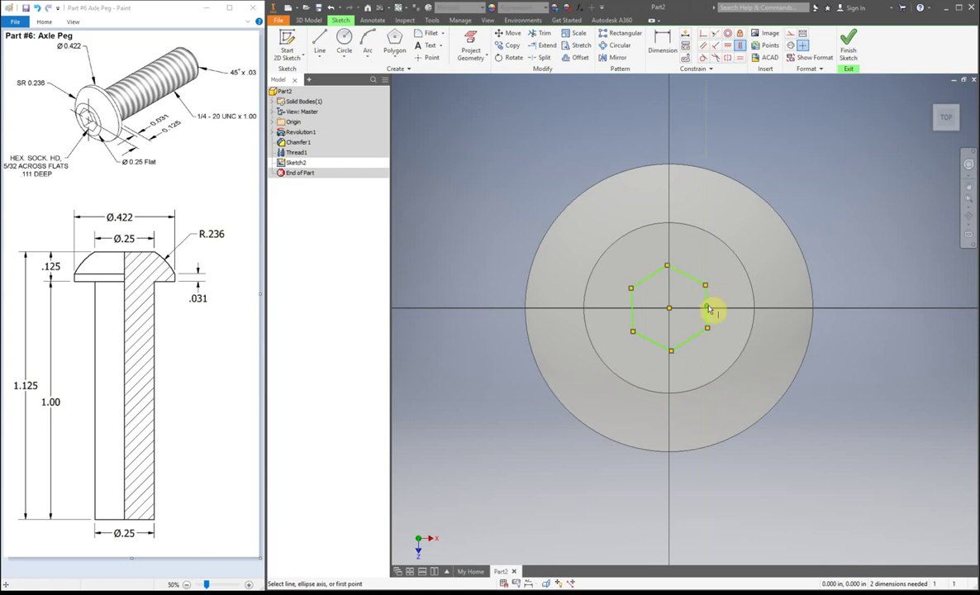
pyautogui.click(728, 47)
pyautogui.click(696, 284)
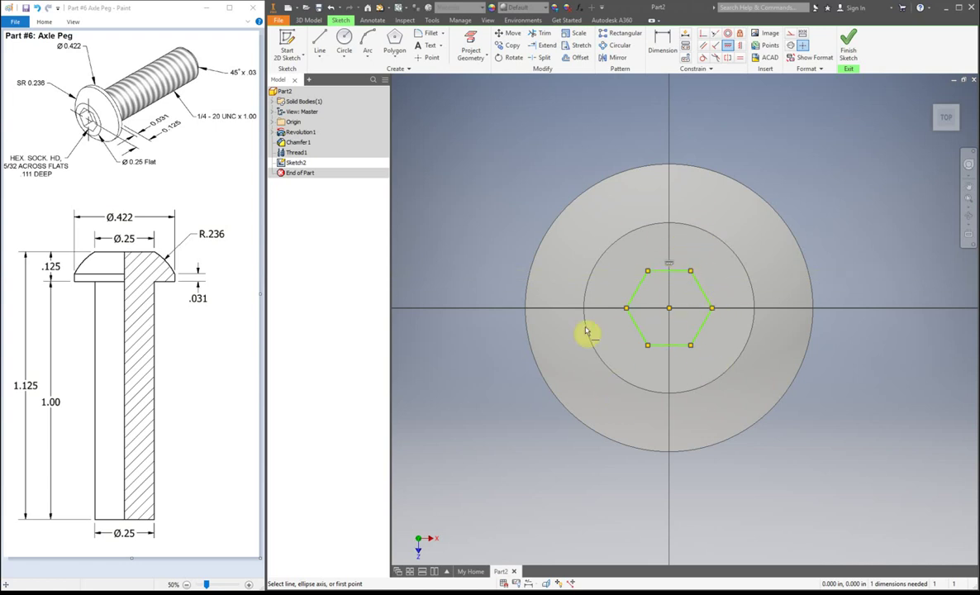
pyautogui.rightClick(728, 124)
pyautogui.click(756, 135)
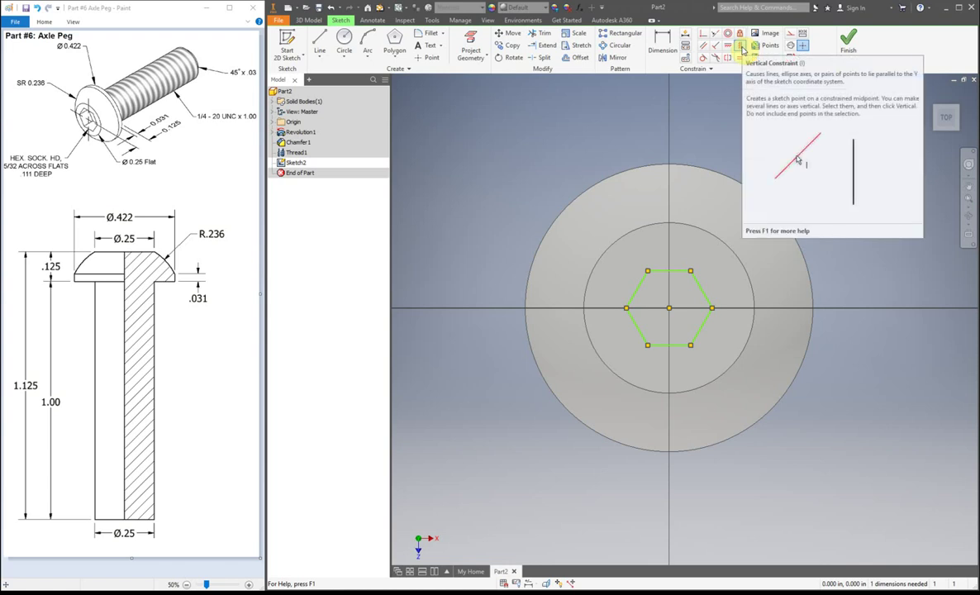
# - Dimension the hexagon 5/32 across flats and finish the sketch
pyautogui.click(662, 42)
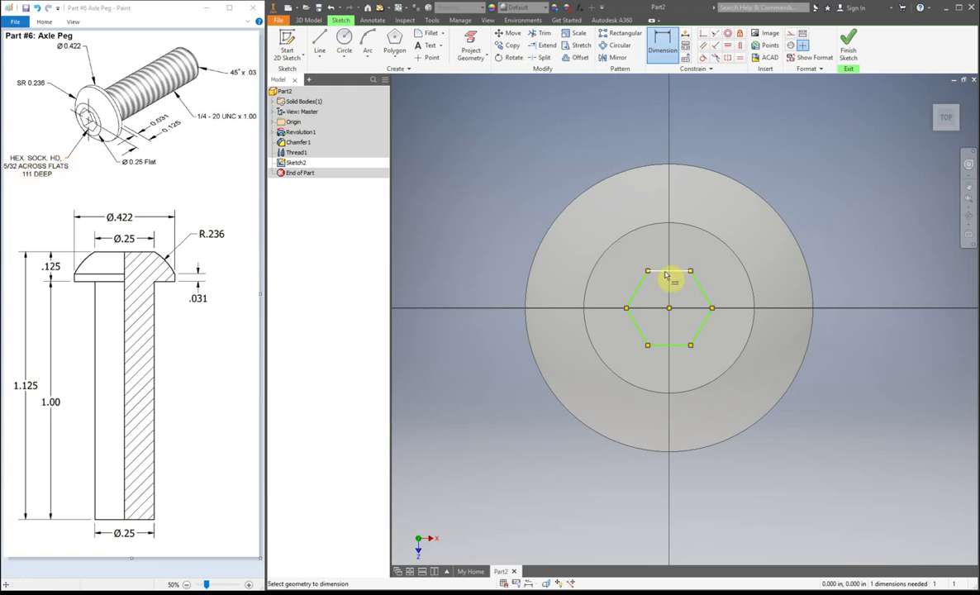
pyautogui.click(670, 347)
pyautogui.click(468, 308)
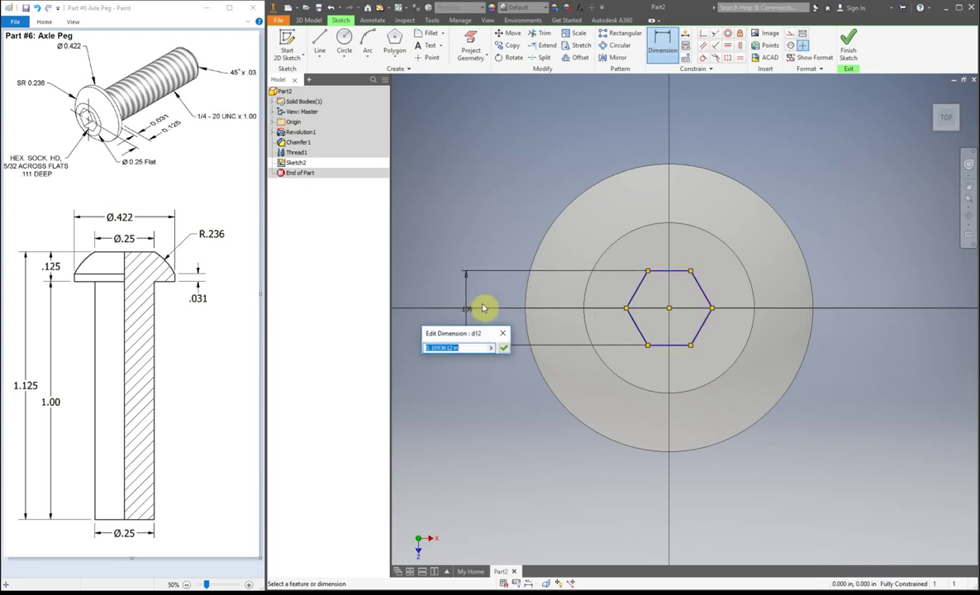
pyautogui.write('5/3')
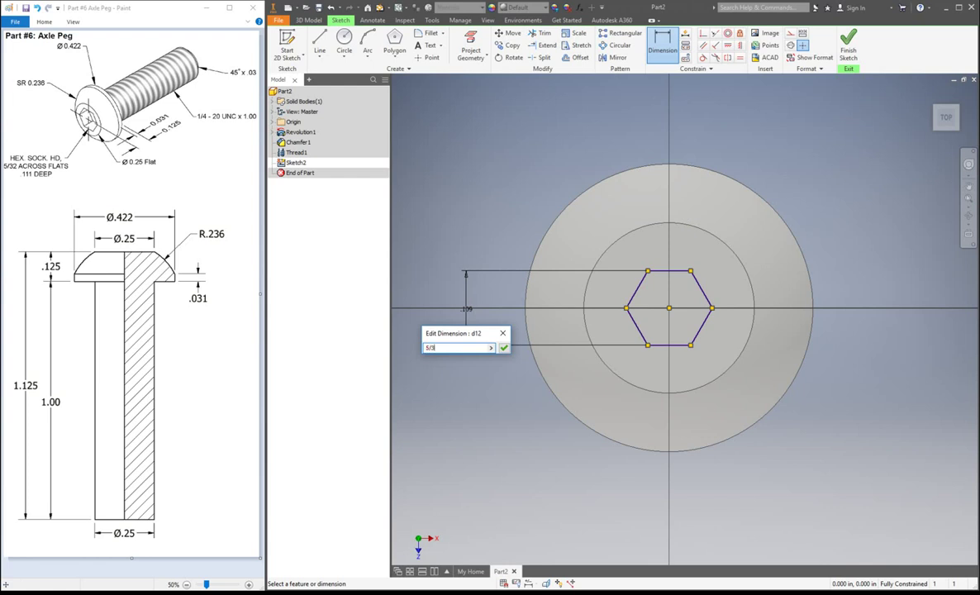
pyautogui.write('2')
pyautogui.press('Return')
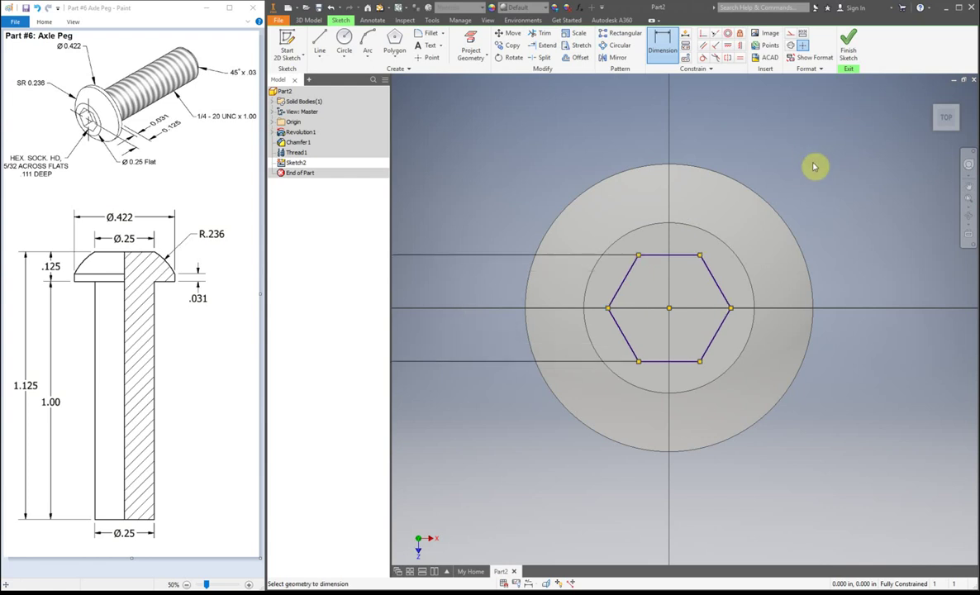
pyautogui.click(848, 43)
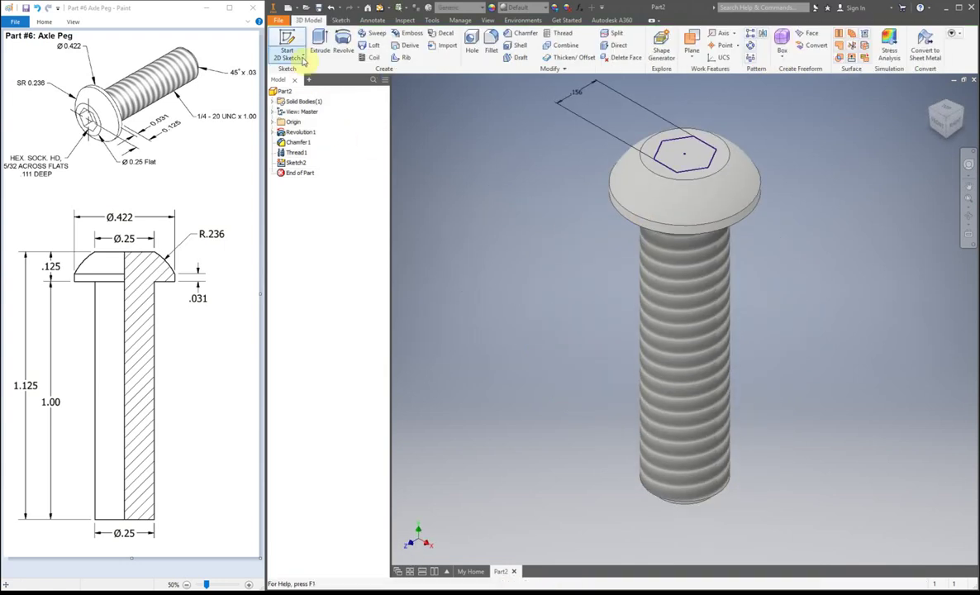
# - Cut-extrude the hexagon profile .111 deep into the head, creating Extrusion1
pyautogui.click(319, 43)
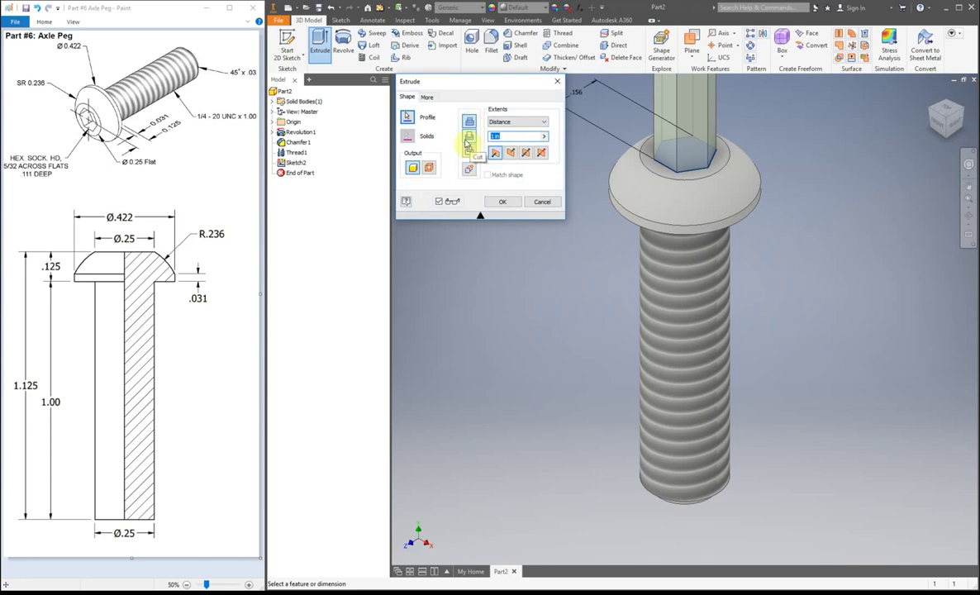
pyautogui.click(470, 136)
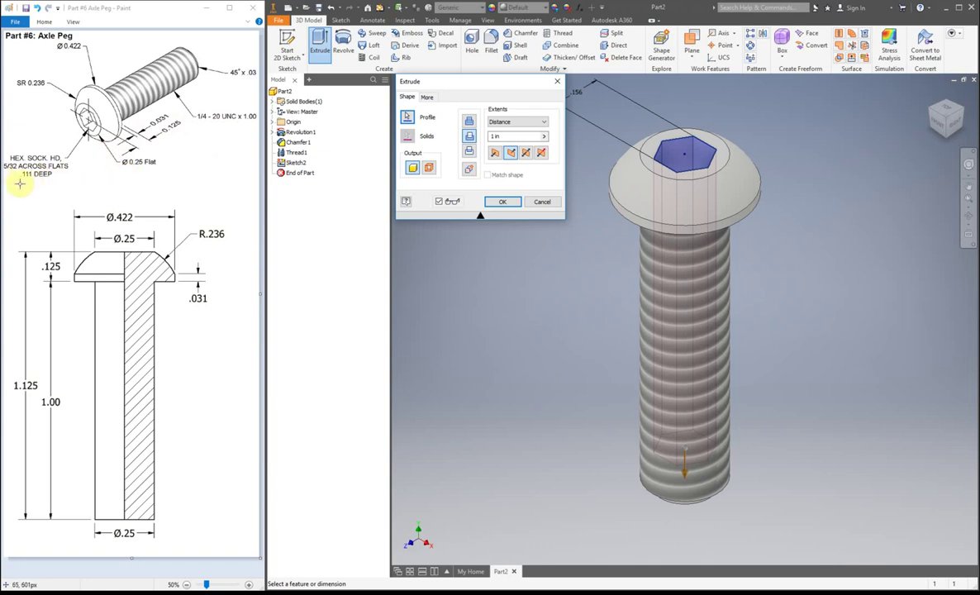
pyautogui.click(510, 136)
pyautogui.write('.1')
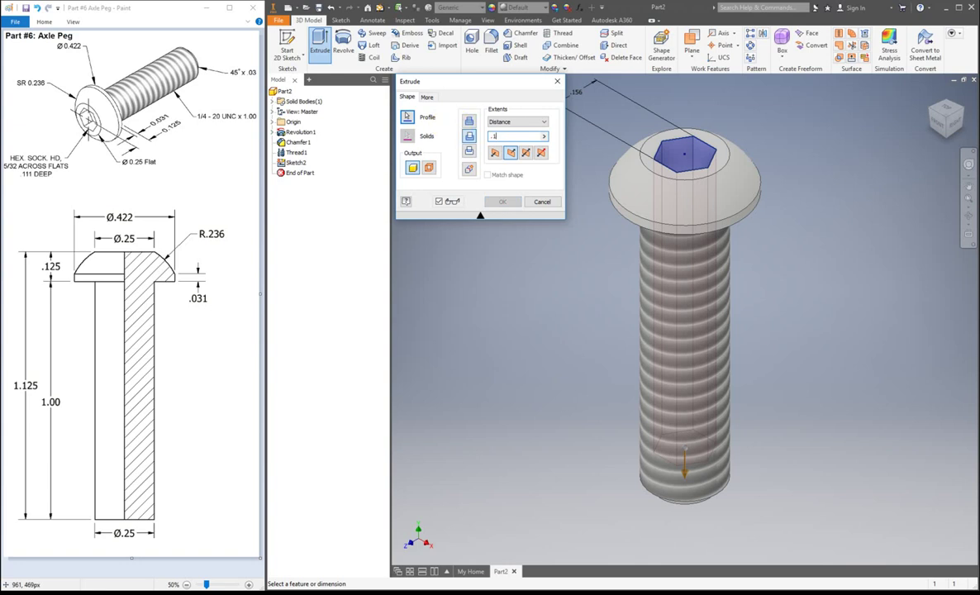
pyautogui.write('11')
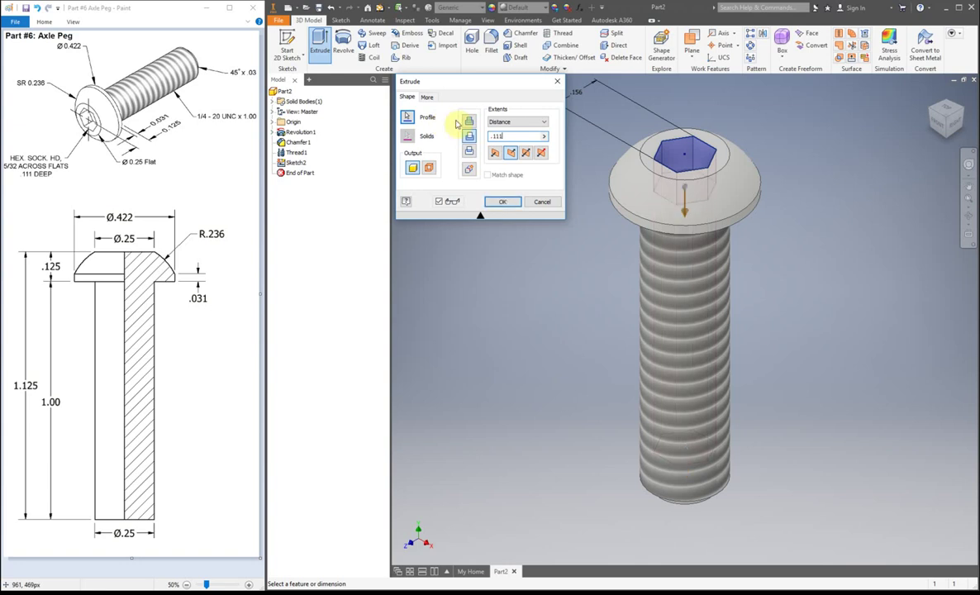
pyautogui.click(503, 201)
pyautogui.click(947, 118)
pyautogui.click(933, 96)
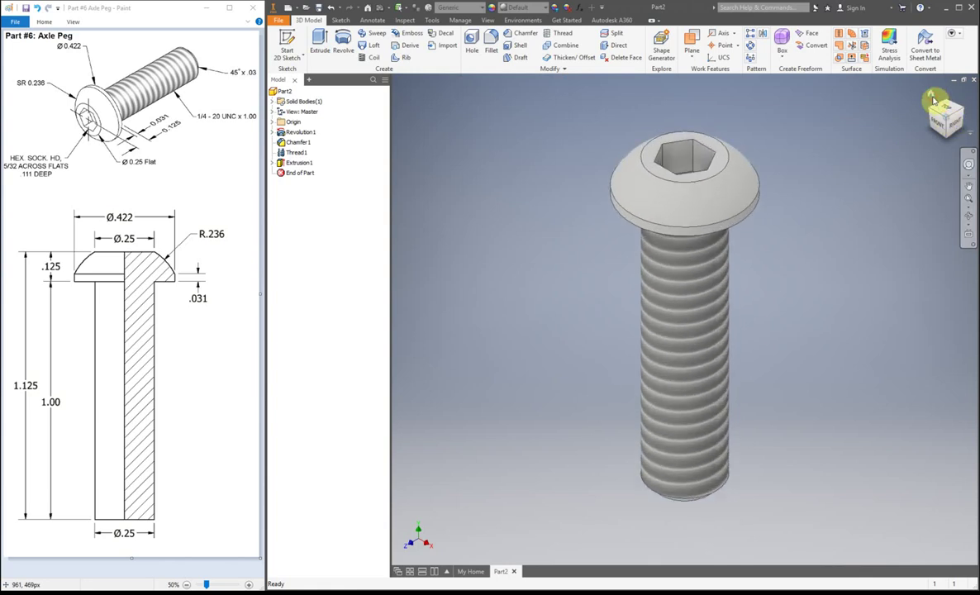